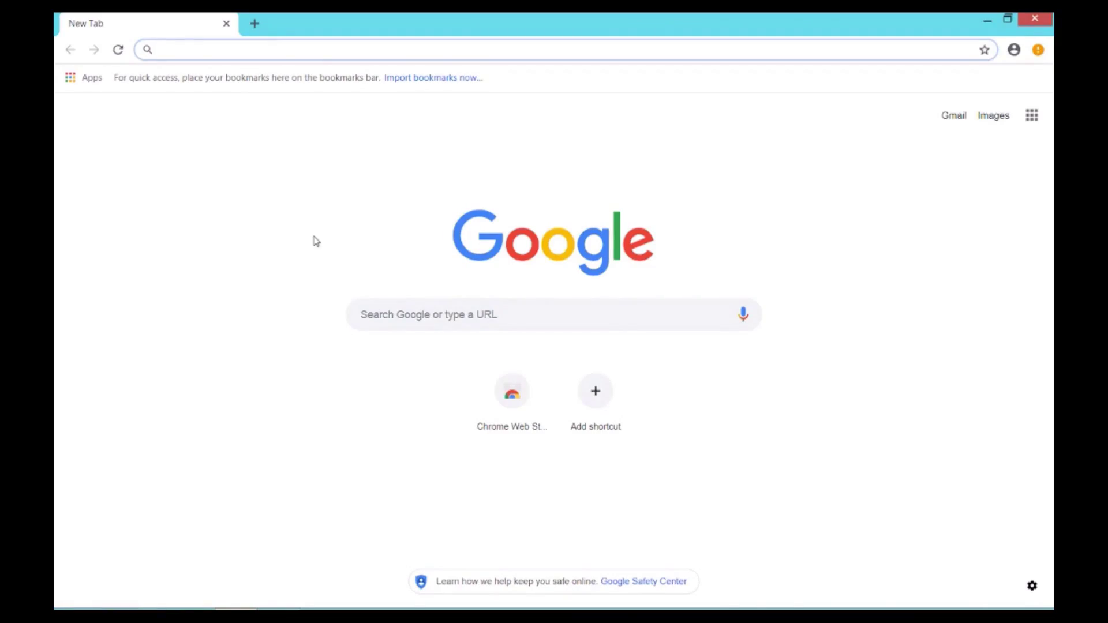
pyautogui.write('virtualbox download')
# - Download the VirtualBox 5.2.18 Windows hosts installer from the virtualbox.org Downloads page
pyautogui.press('Return')
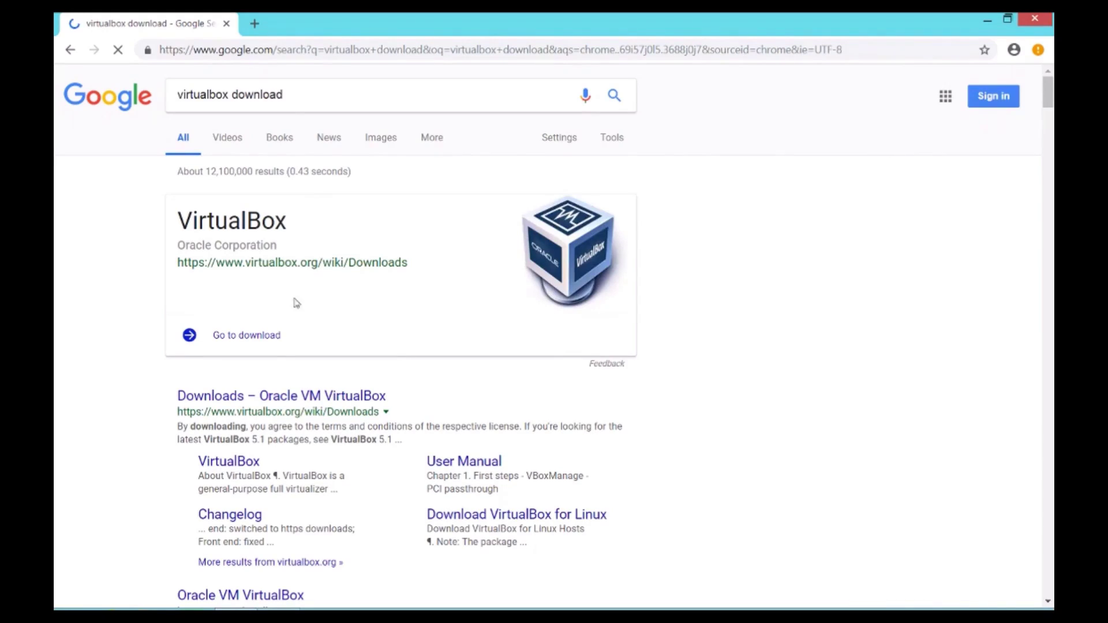
pyautogui.click(264, 399)
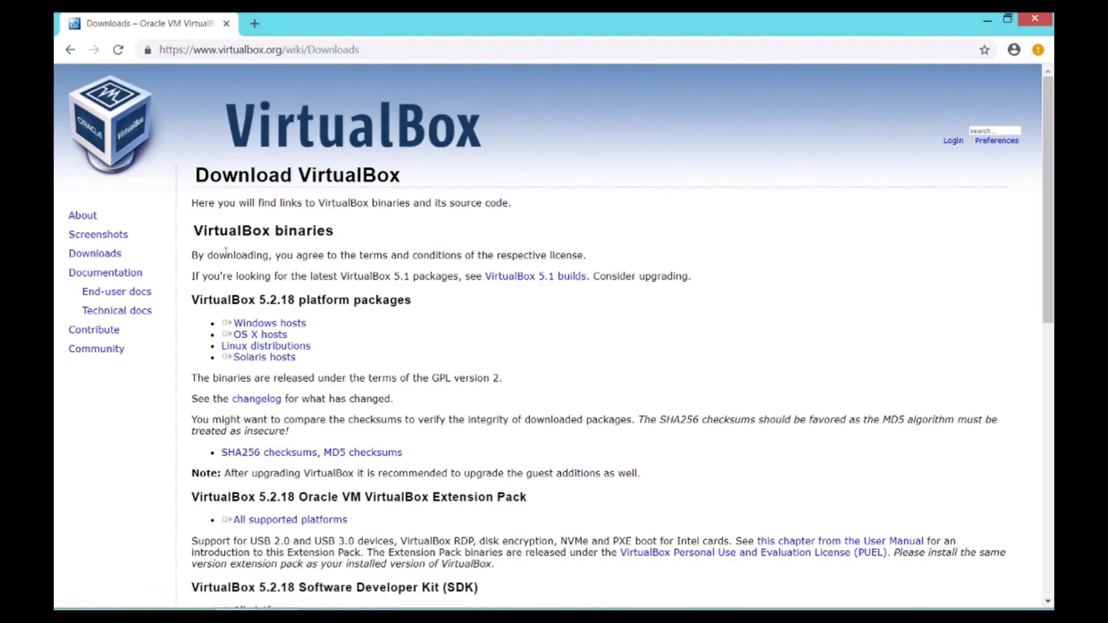
pyautogui.click(263, 322)
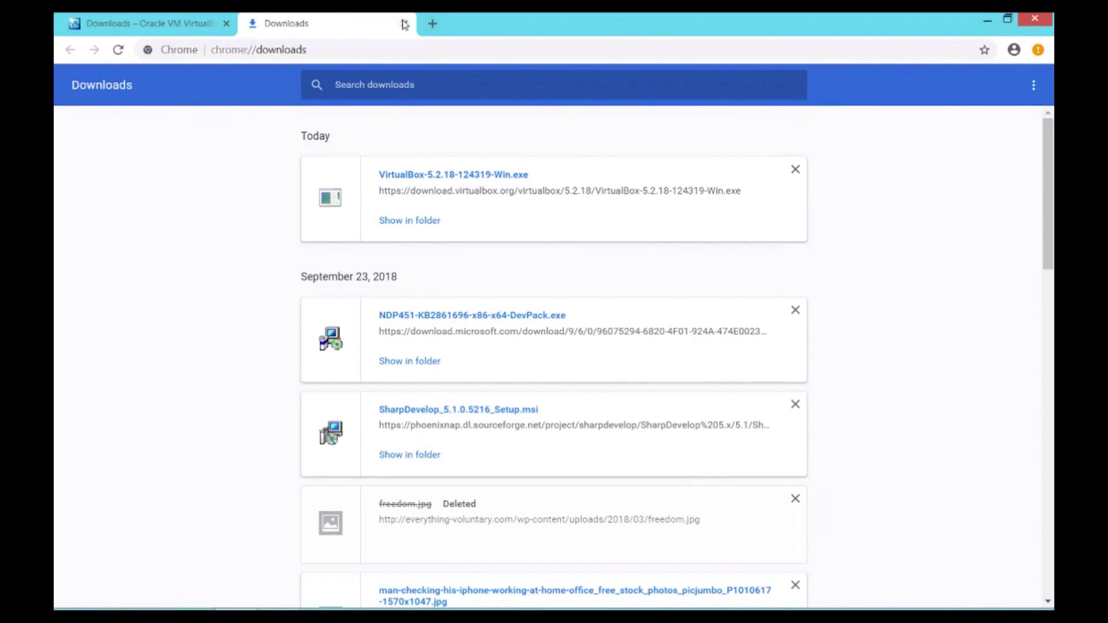
pyautogui.click(183, 23)
pyautogui.click(351, 49)
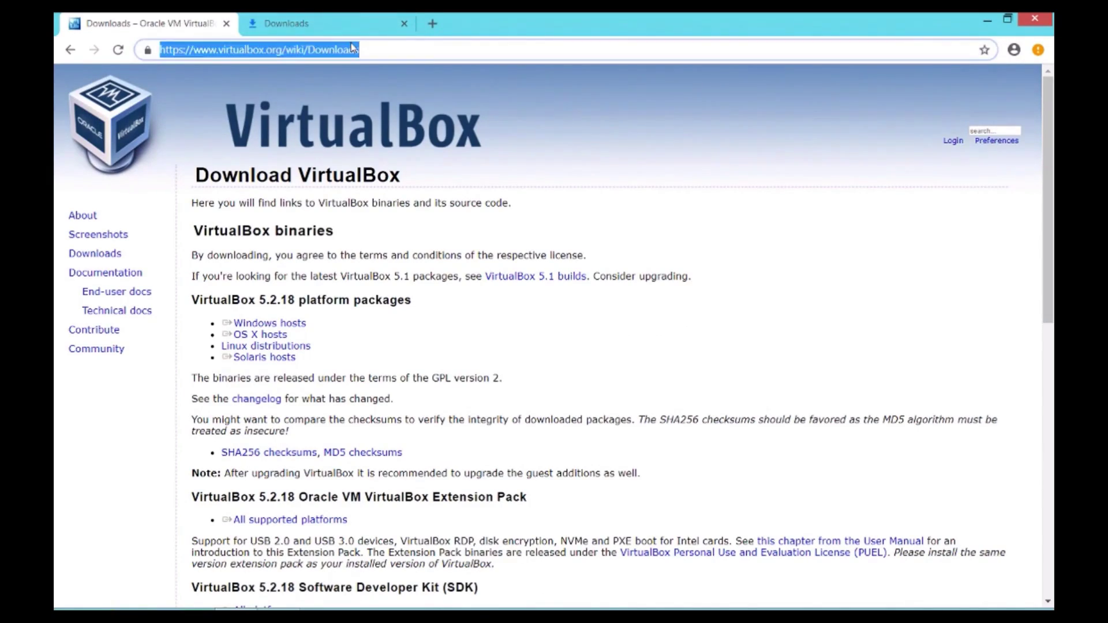
pyautogui.write('ubuntu downloa')
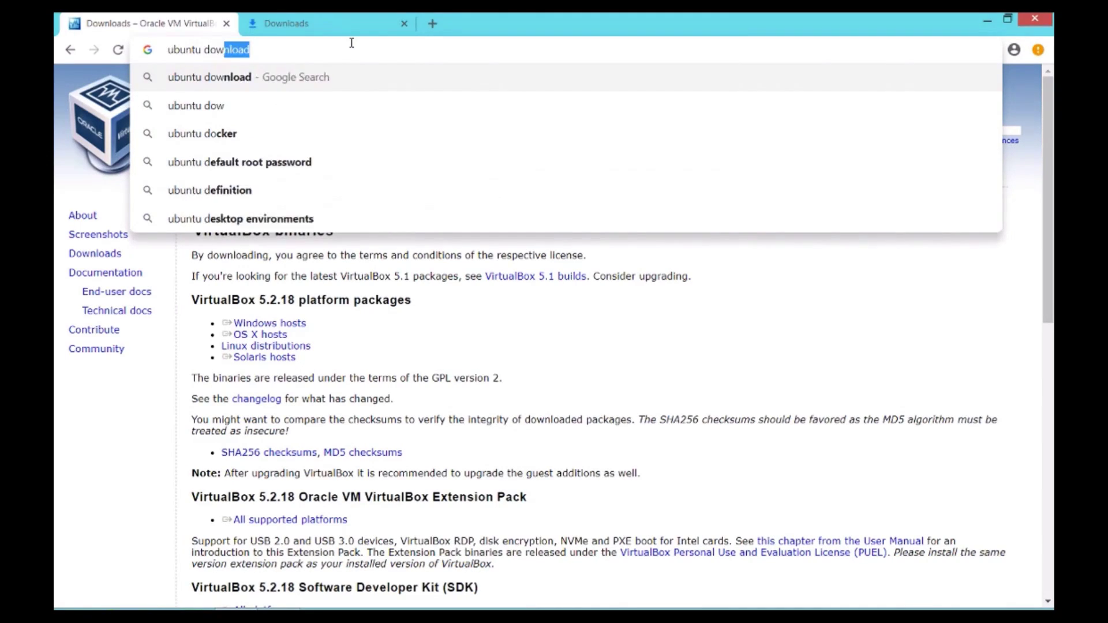
# - Search 'ubuntu download' and start downloading the Ubuntu 18.04.1 LTS Desktop ISO
pyautogui.press('Return')
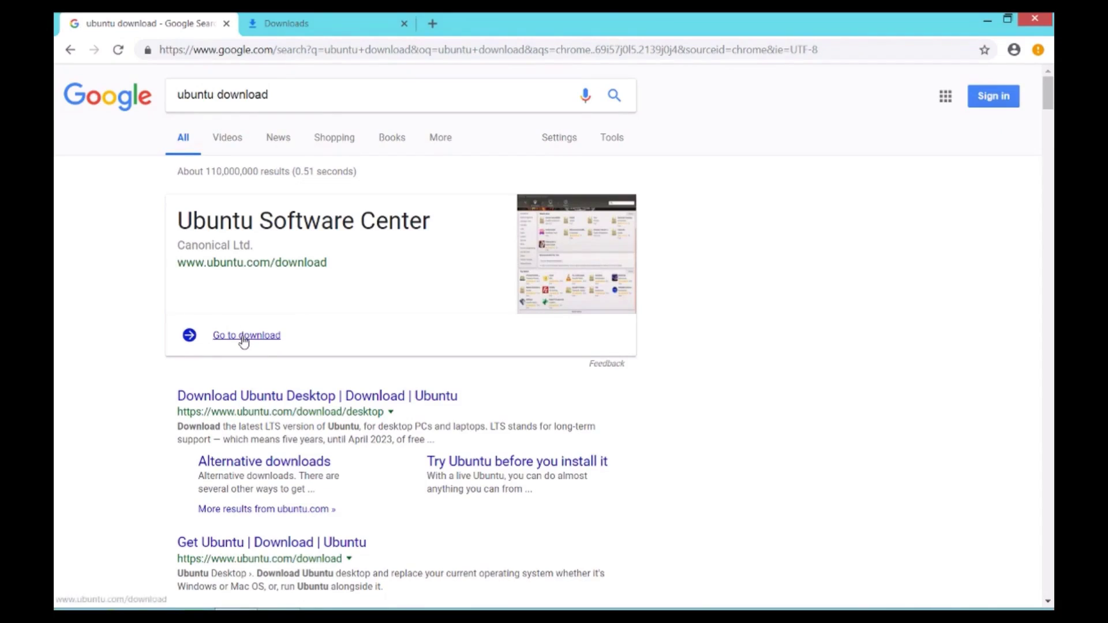
pyautogui.click(244, 338)
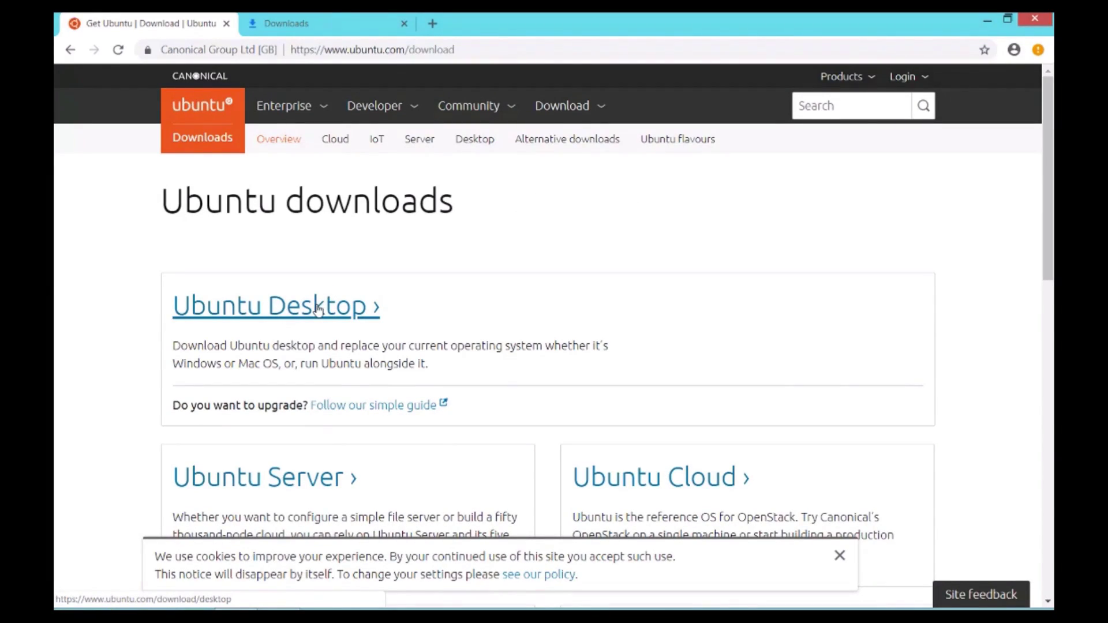
pyautogui.click(318, 309)
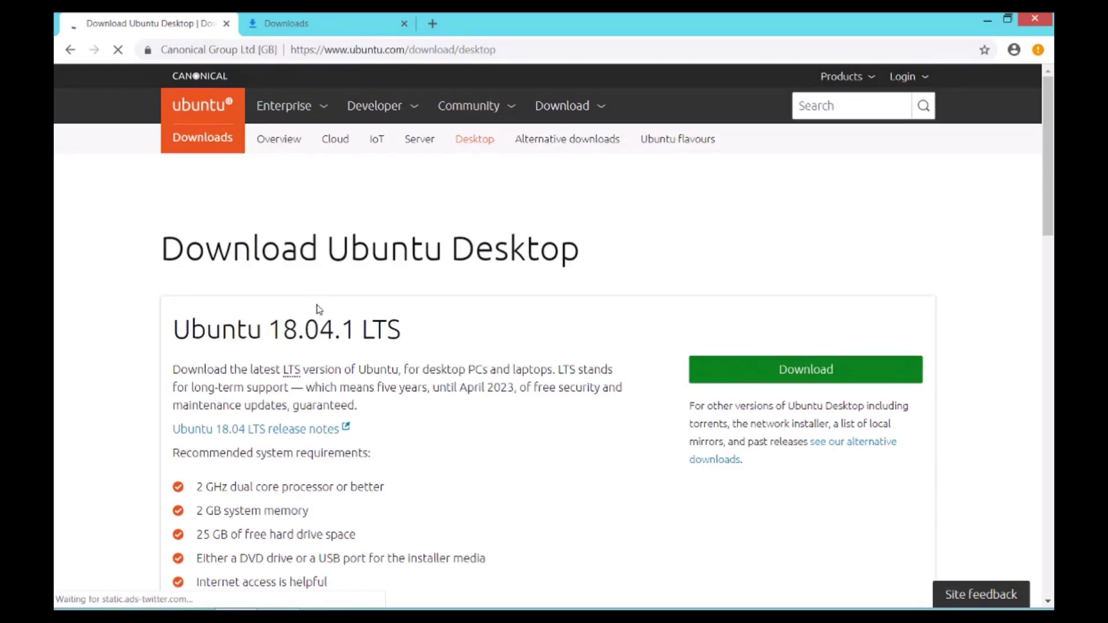
pyautogui.scroll(-5, 602, 430)
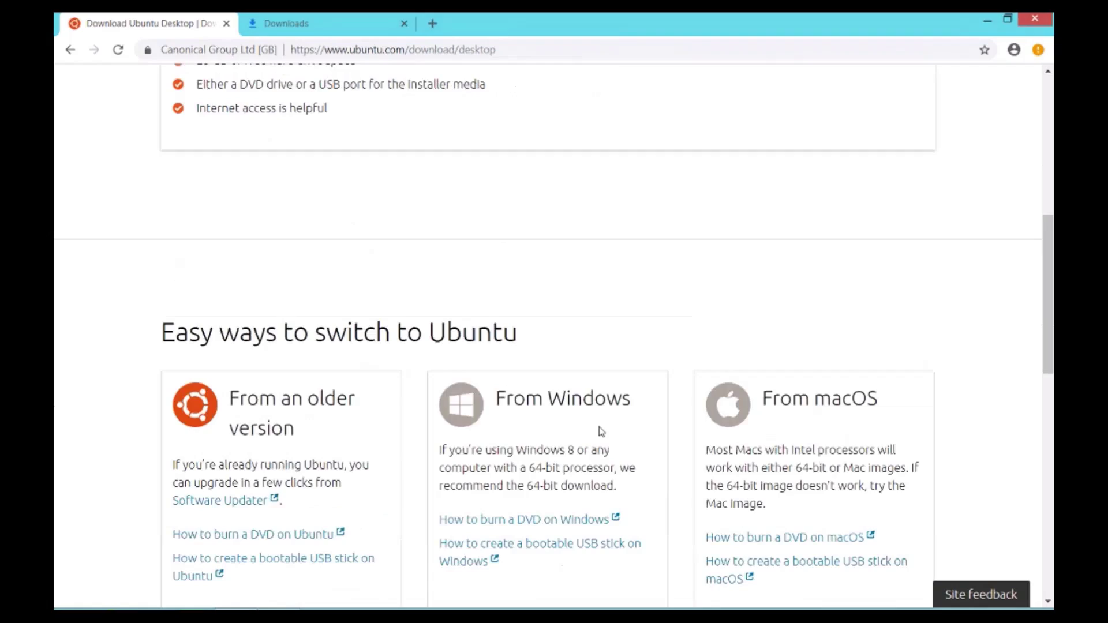
pyautogui.scroll(-2, 602, 430)
pyautogui.scroll(2, 601, 430)
pyautogui.scroll(3, 601, 430)
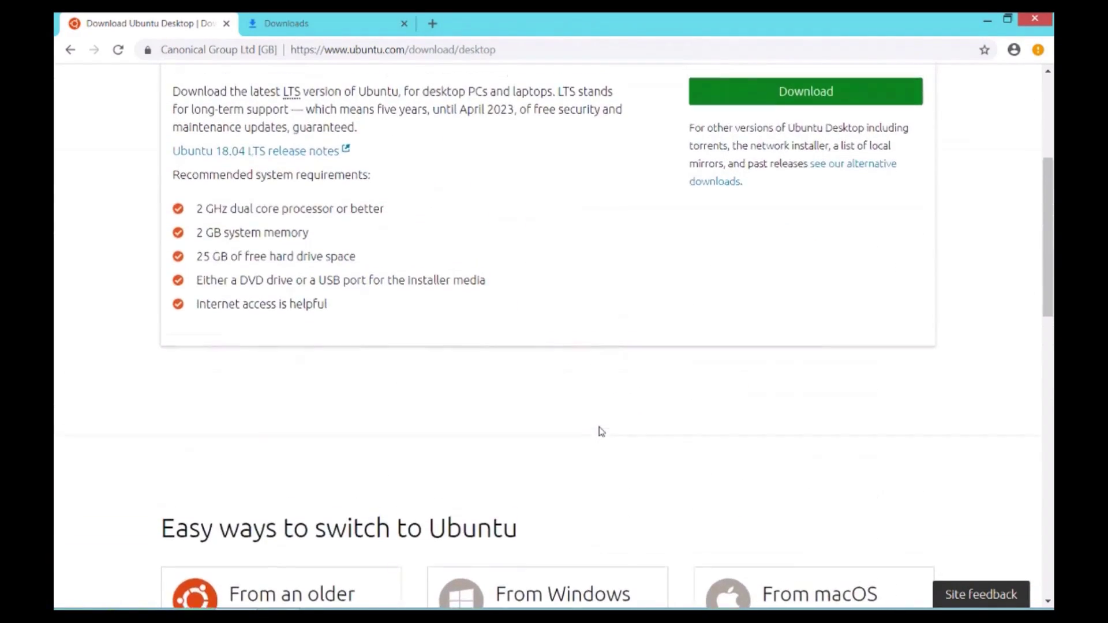
pyautogui.scroll(2, 601, 430)
pyautogui.click(793, 227)
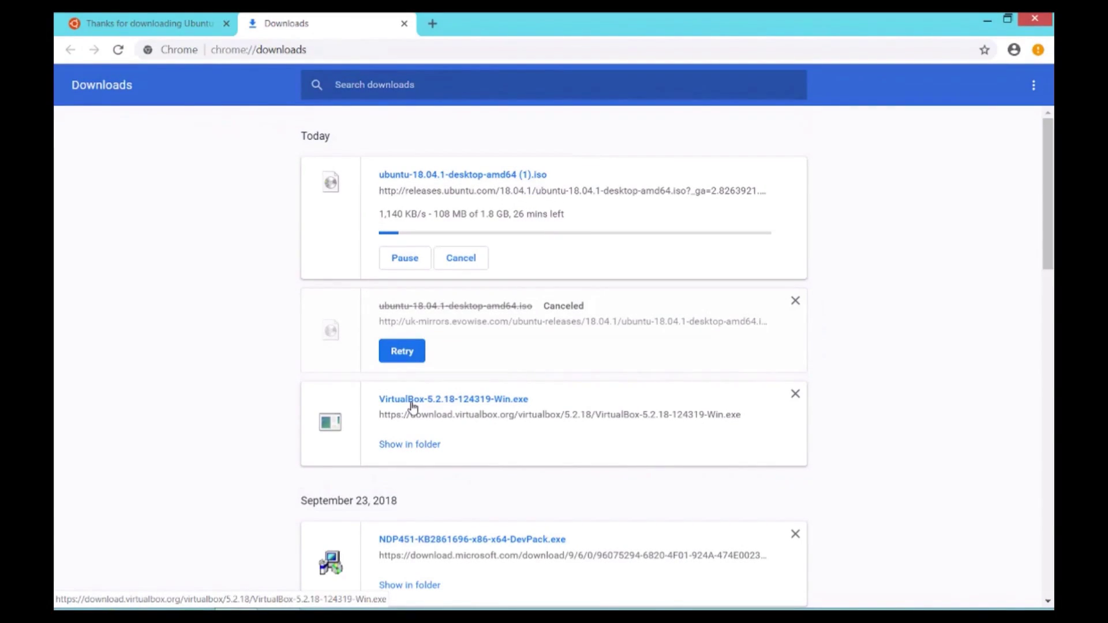
# - Run the VirtualBox installer with default features and options, accepting the network reset warning
pyautogui.click(413, 402)
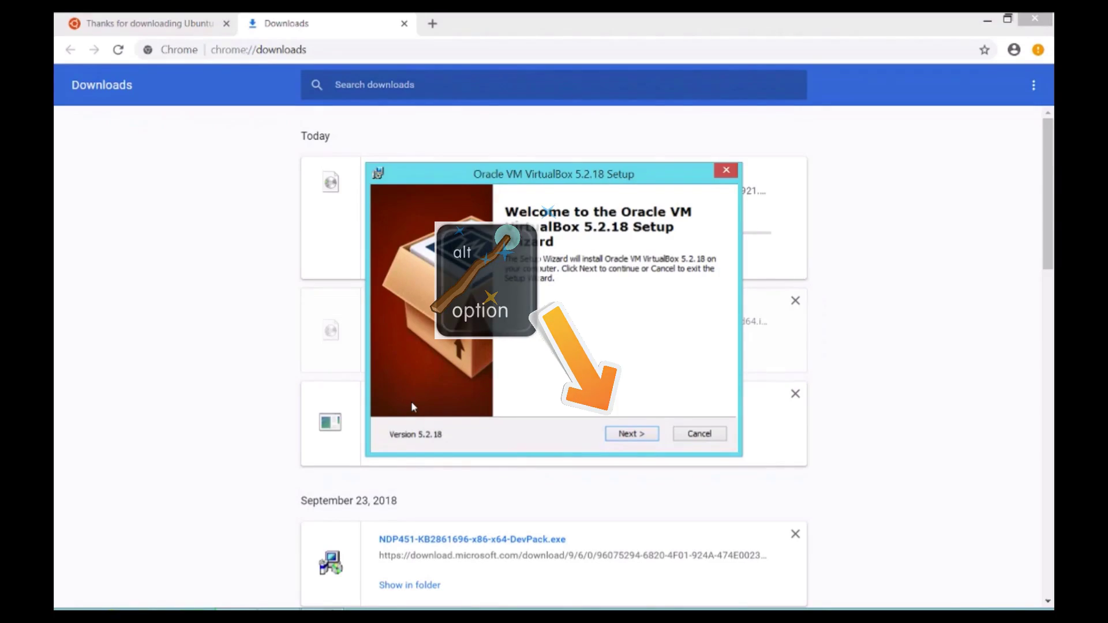
pyautogui.hotkey('alt', 'n')
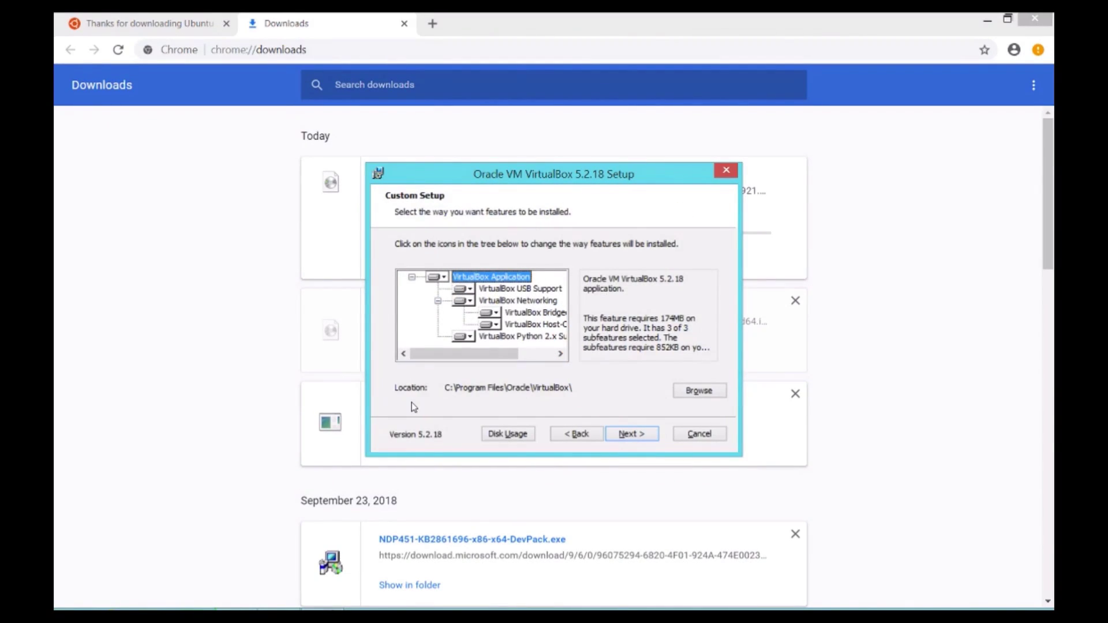
pyautogui.hotkey('alt', 'n')
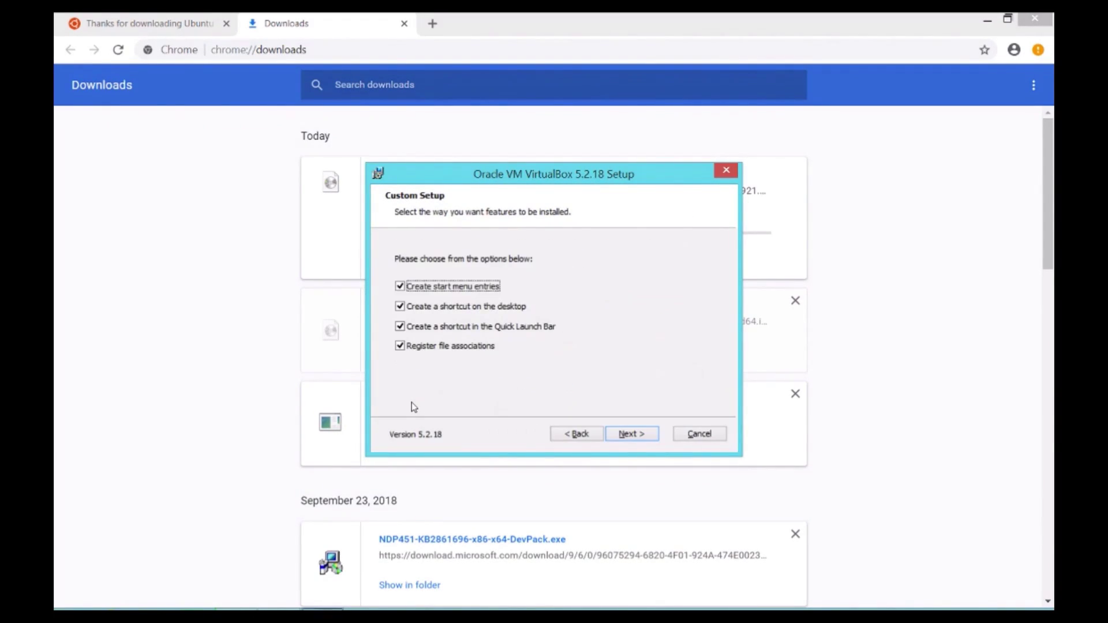
pyautogui.hotkey('alt', 'n')
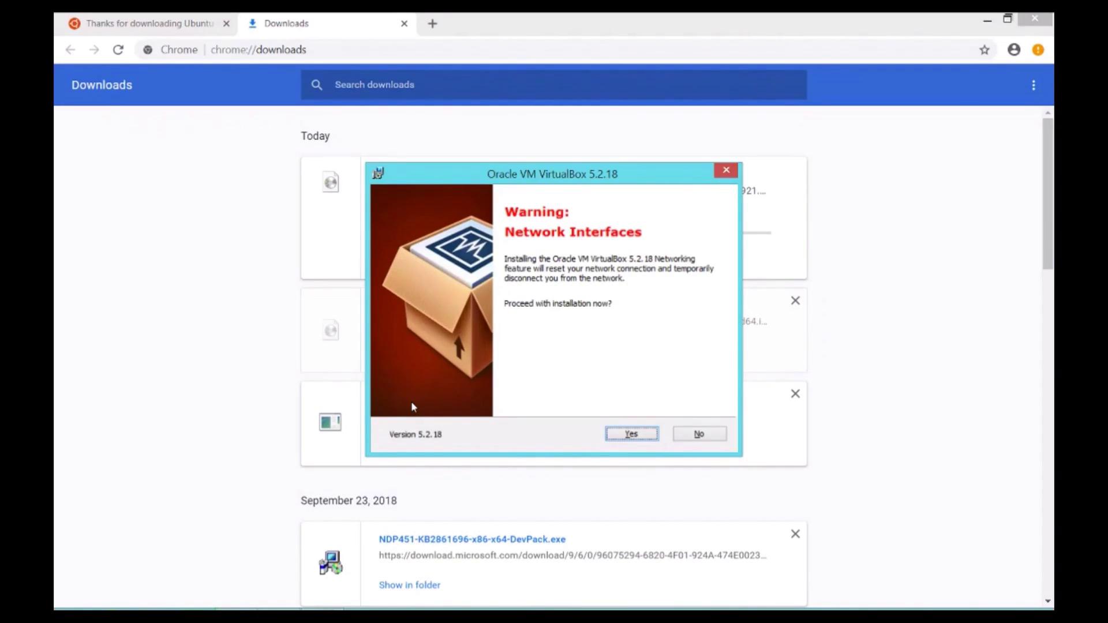
pyautogui.hotkey('alt', 'y')
pyautogui.press('Return')
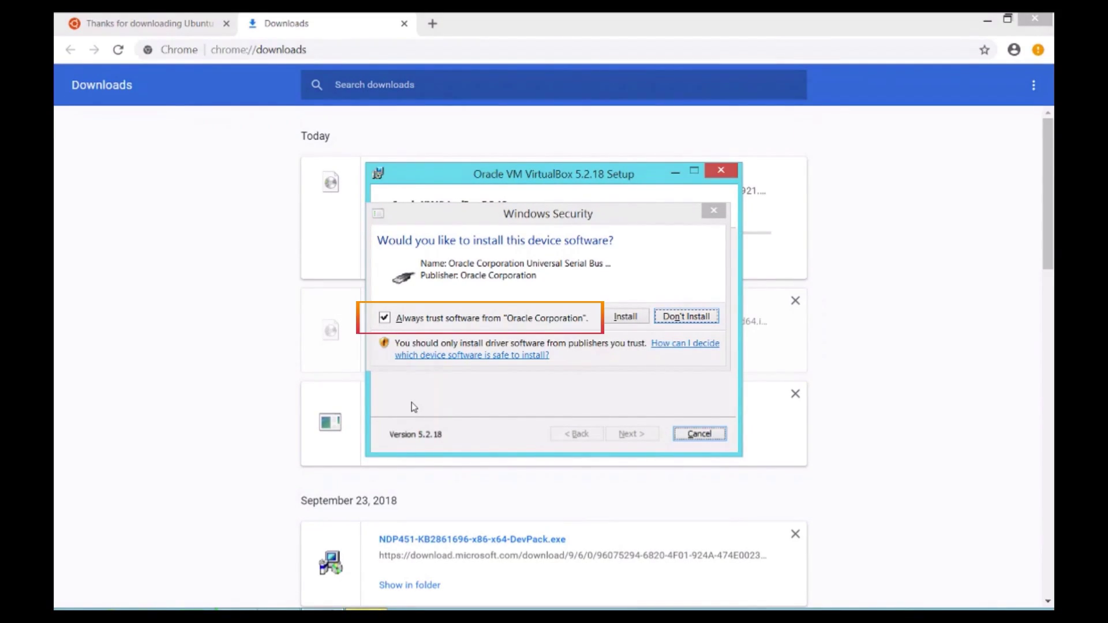
# - Approve the USB and network adapter driver installs and close the finished wizard
pyautogui.click(385, 317)
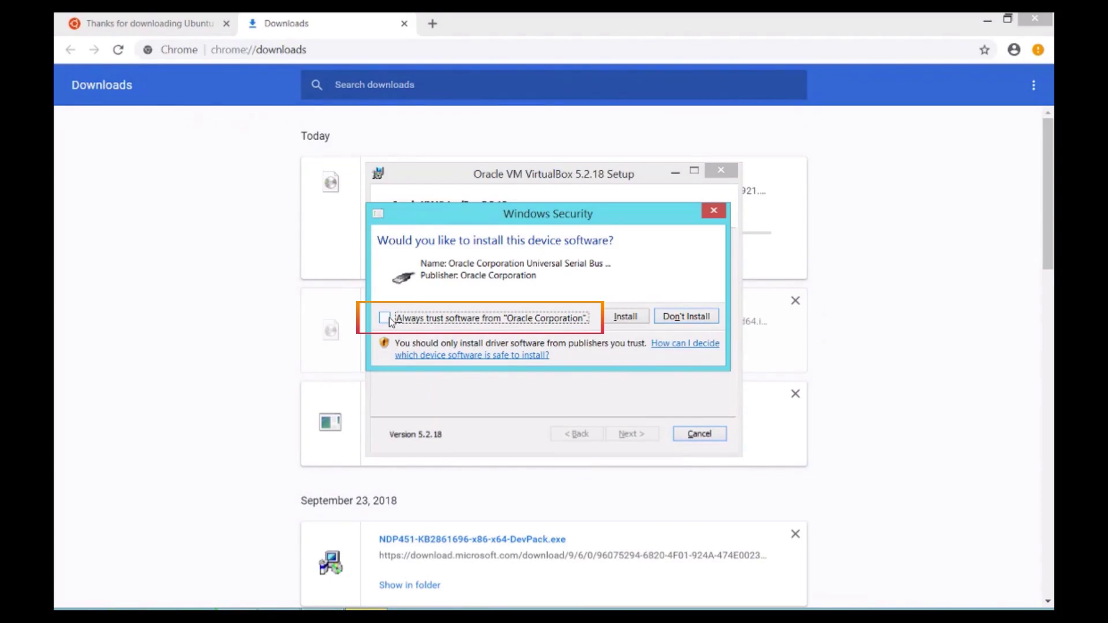
pyautogui.click(625, 317)
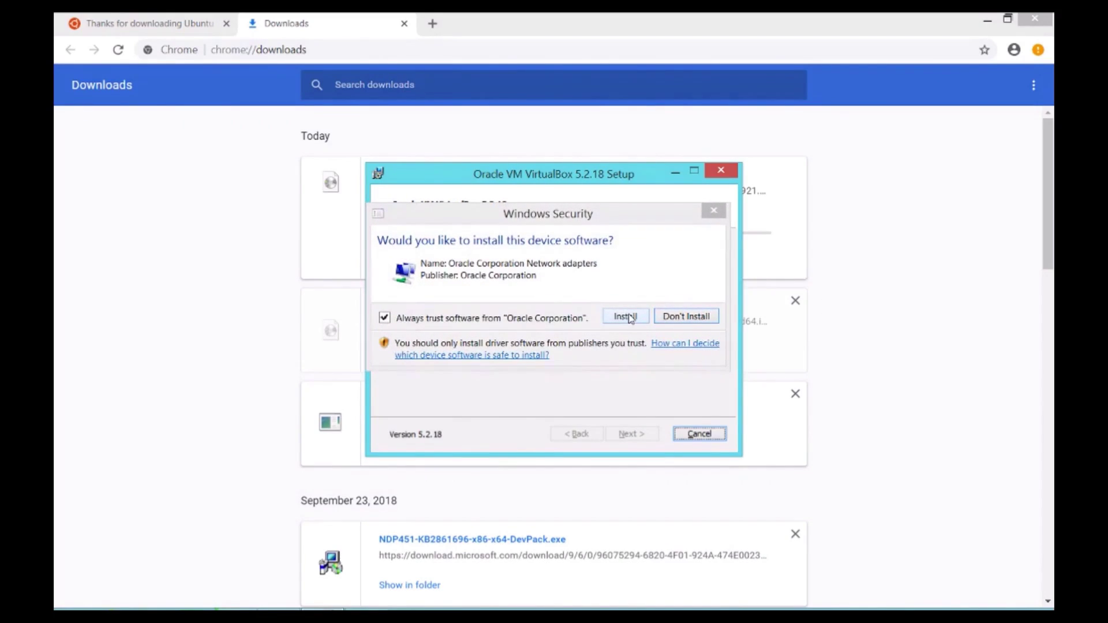
pyautogui.click(526, 328)
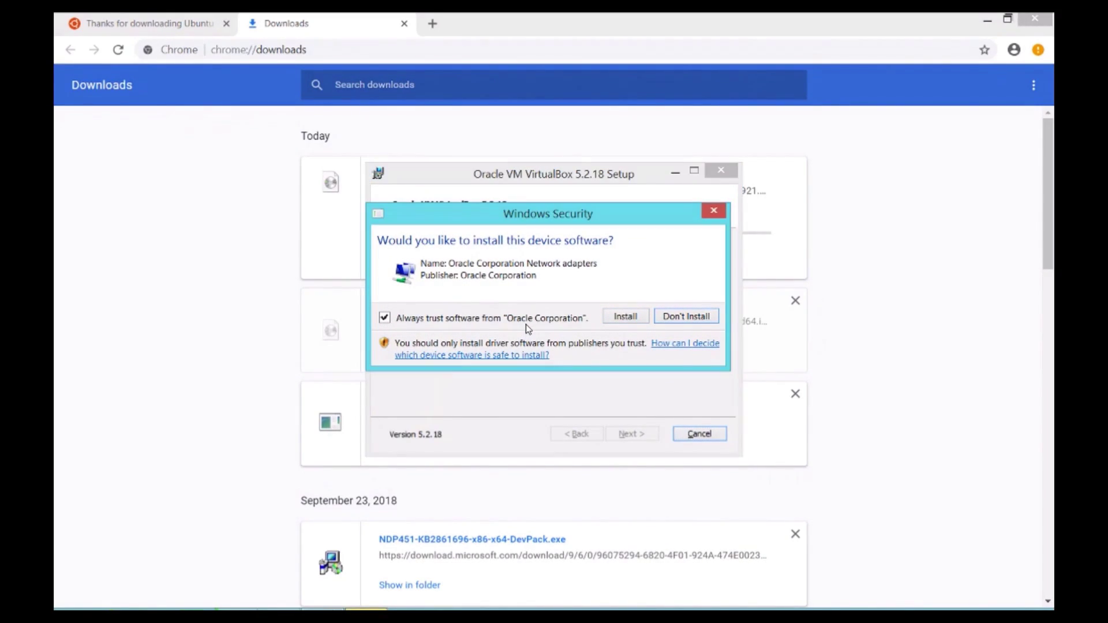
pyautogui.click(625, 316)
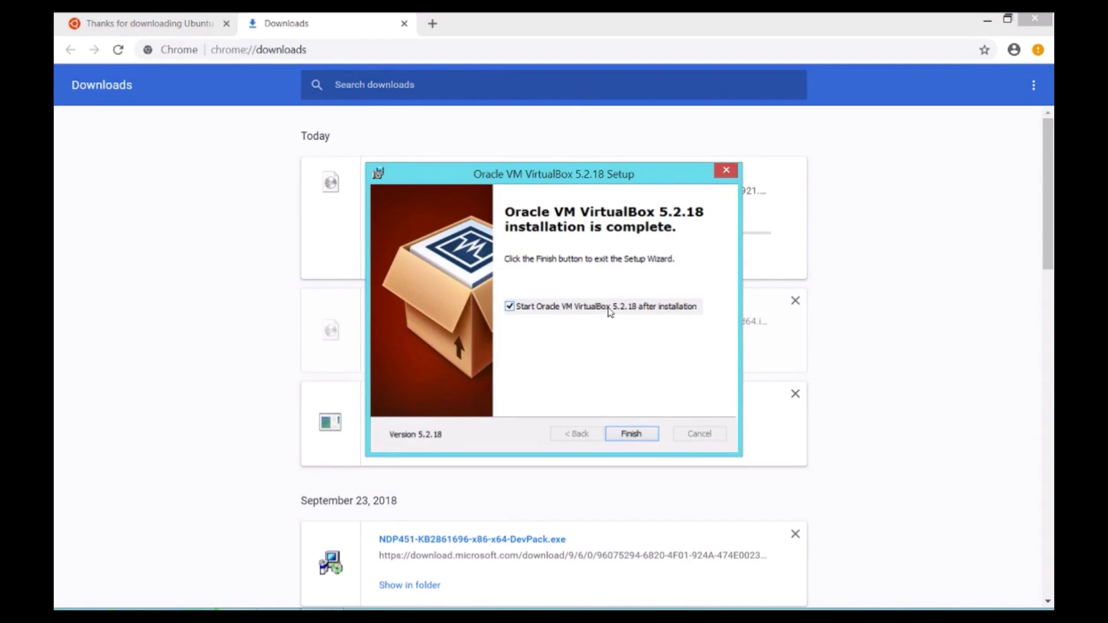
pyautogui.click(640, 438)
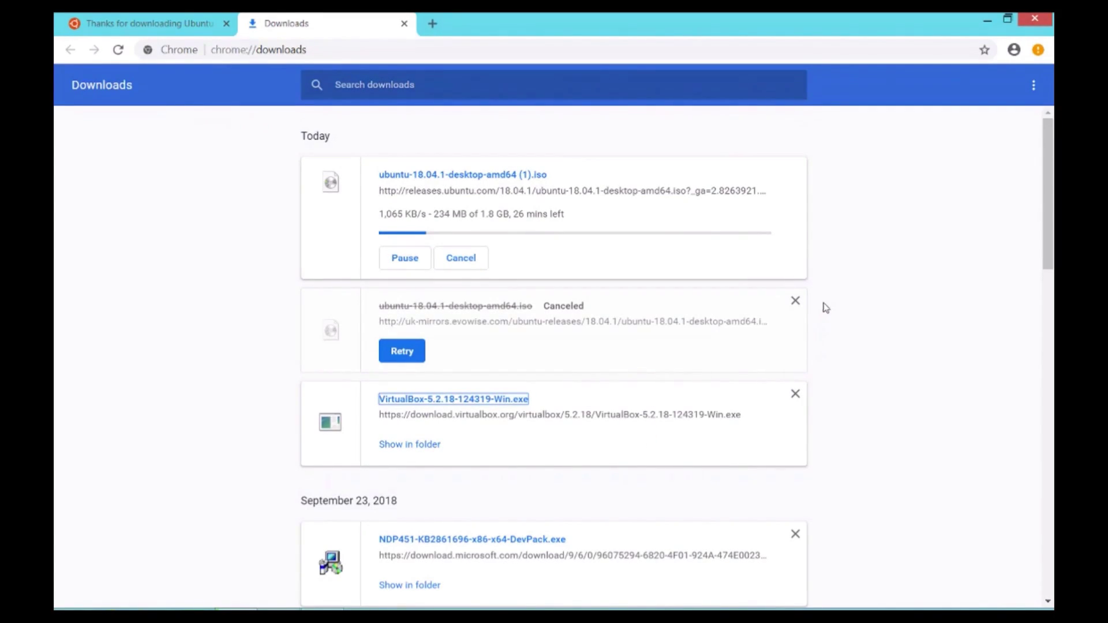
# - Remove the canceled Ubuntu entry from Chrome's download list and minimize Chrome
pyautogui.click(796, 301)
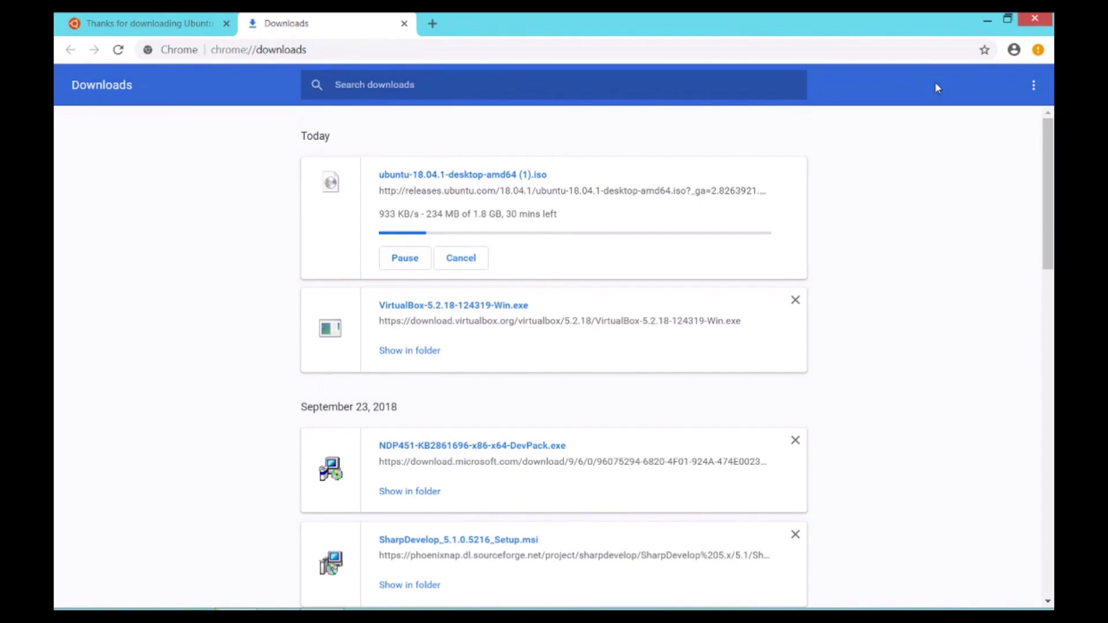
pyautogui.click(996, 19)
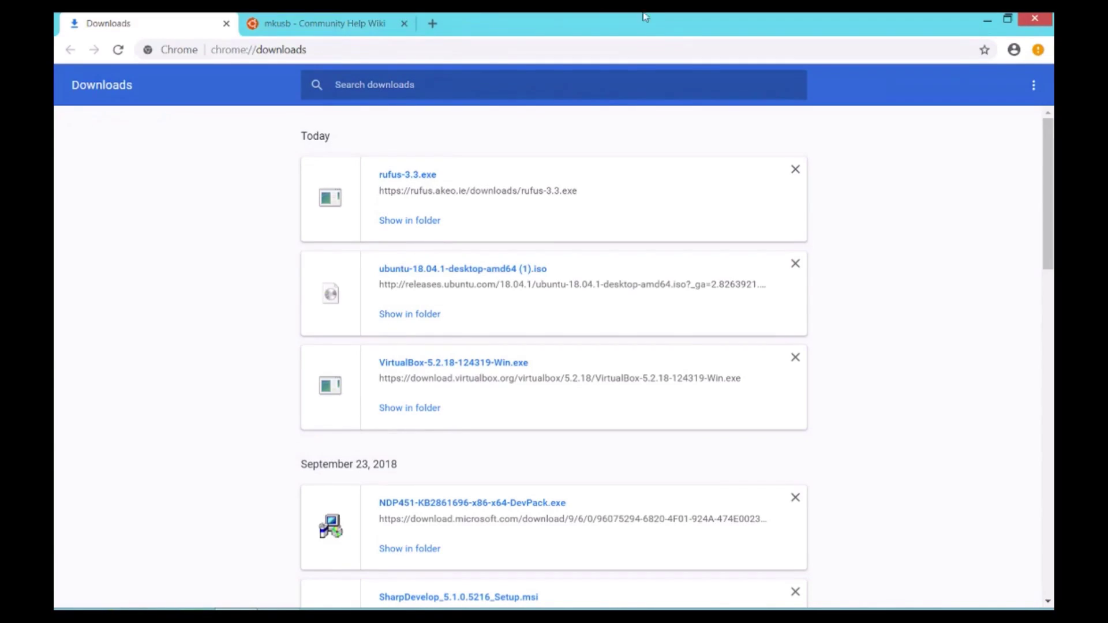
pyautogui.click(987, 21)
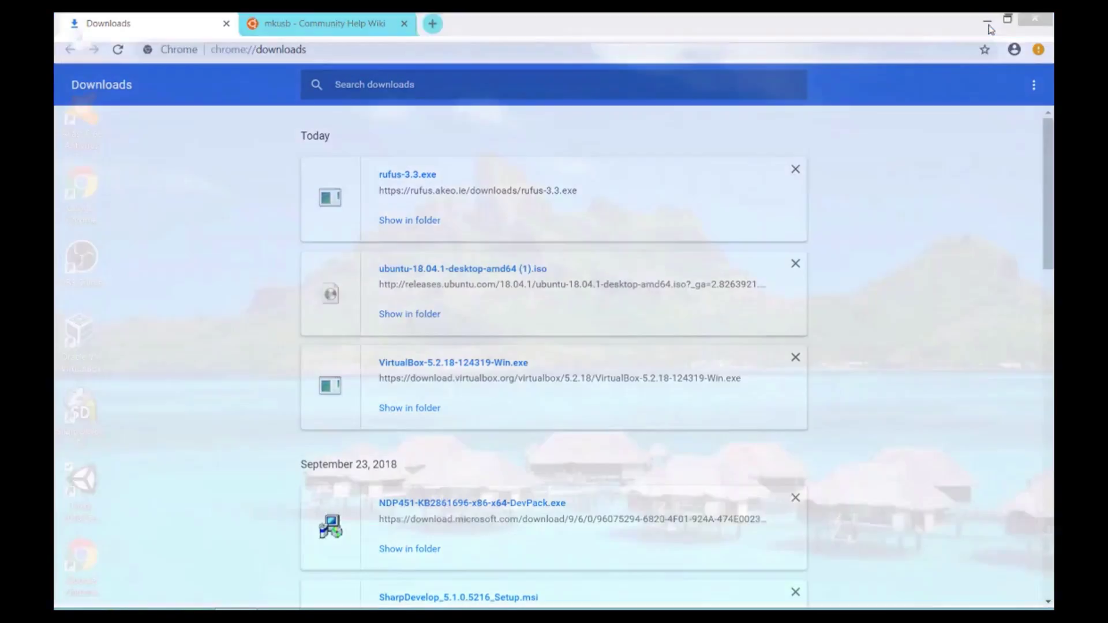
pyautogui.click(81, 341)
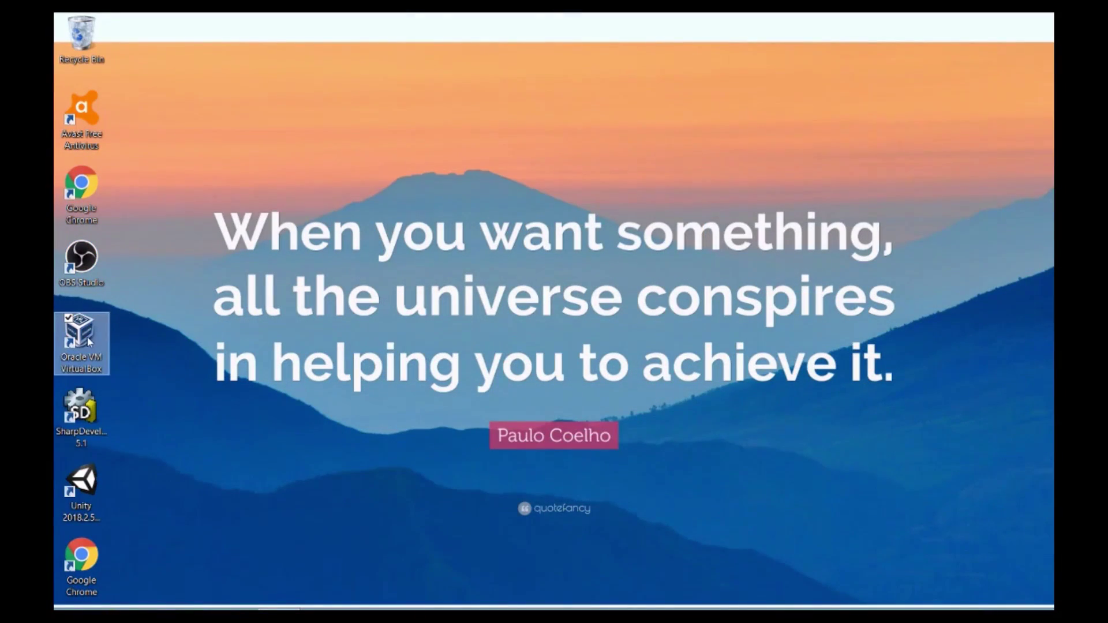
# - Create a new VM 'Ubuntu 18.04 LTS' (Linux, Ubuntu 64-bit) with about 1974 MB memory
pyautogui.doubleClick(88, 340)
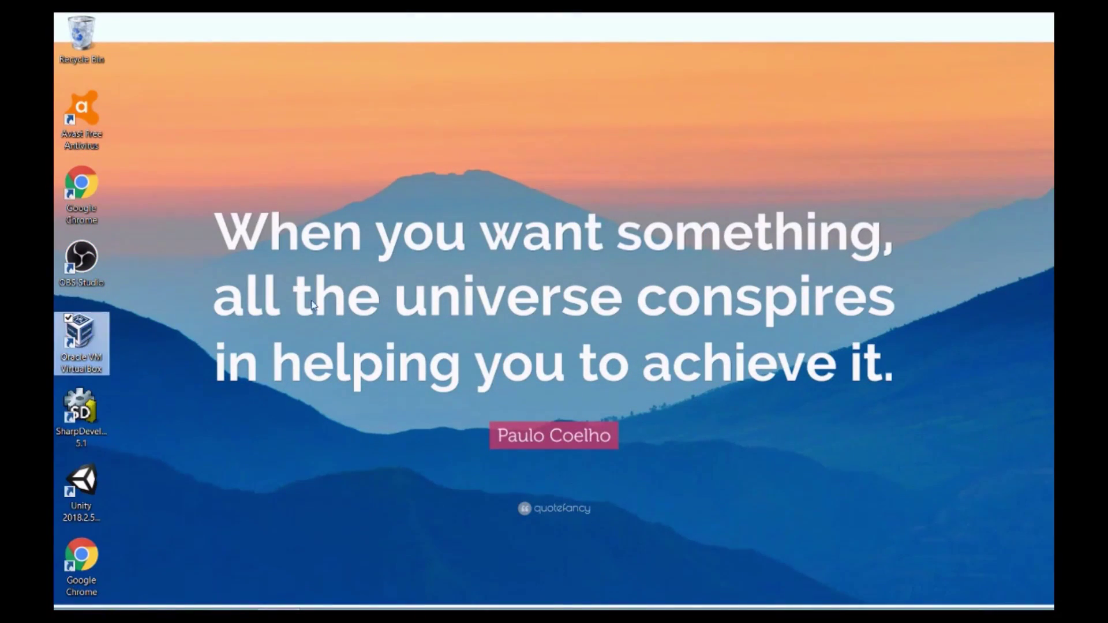
pyautogui.click(315, 193)
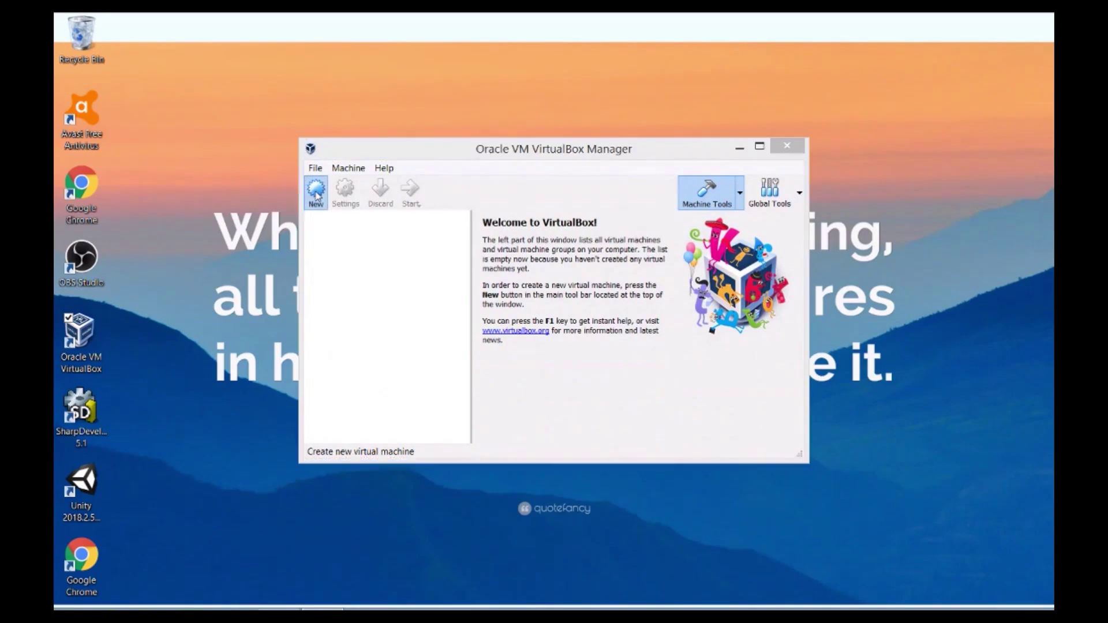
pyautogui.write('Ubuntu 18.')
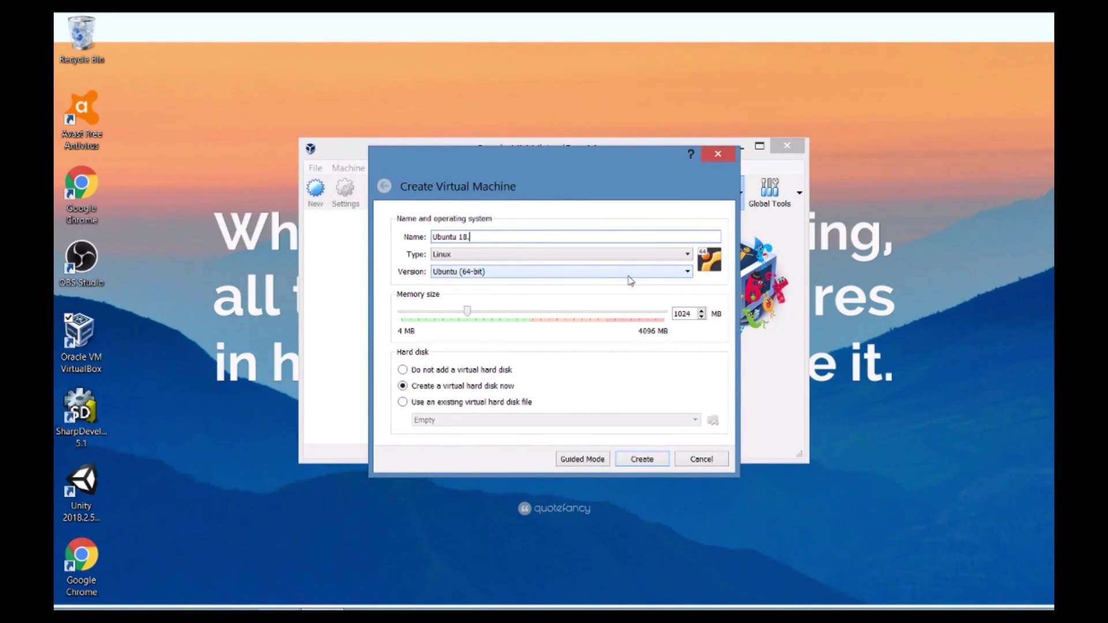
pyautogui.write('04 LTRS')
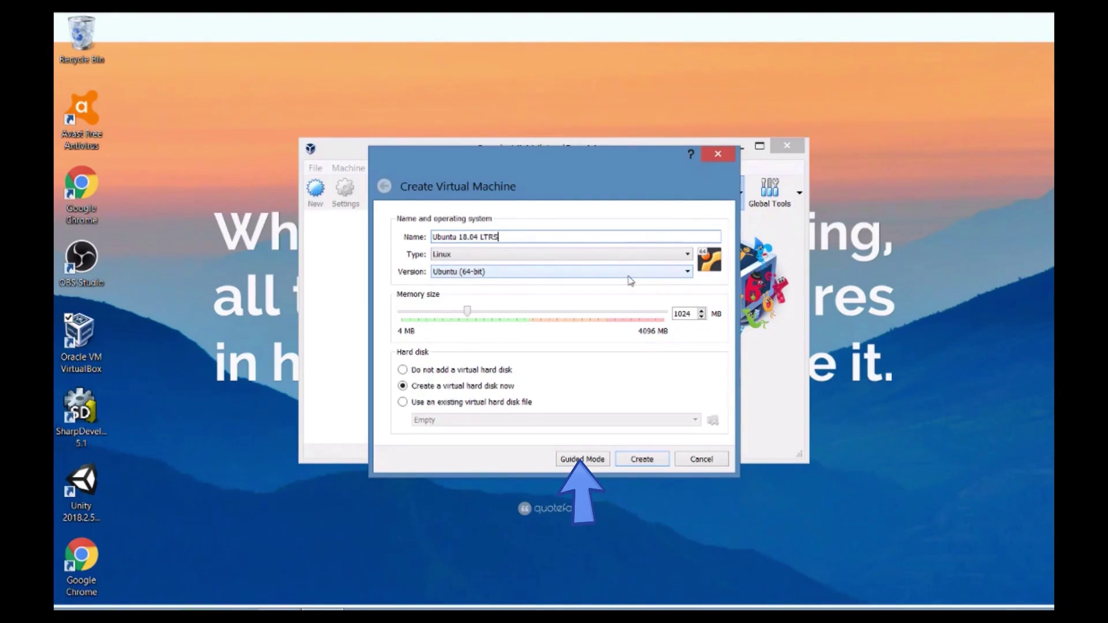
pyautogui.press('BackSpace')
pyautogui.press('BackSpace')
pyautogui.write('S')
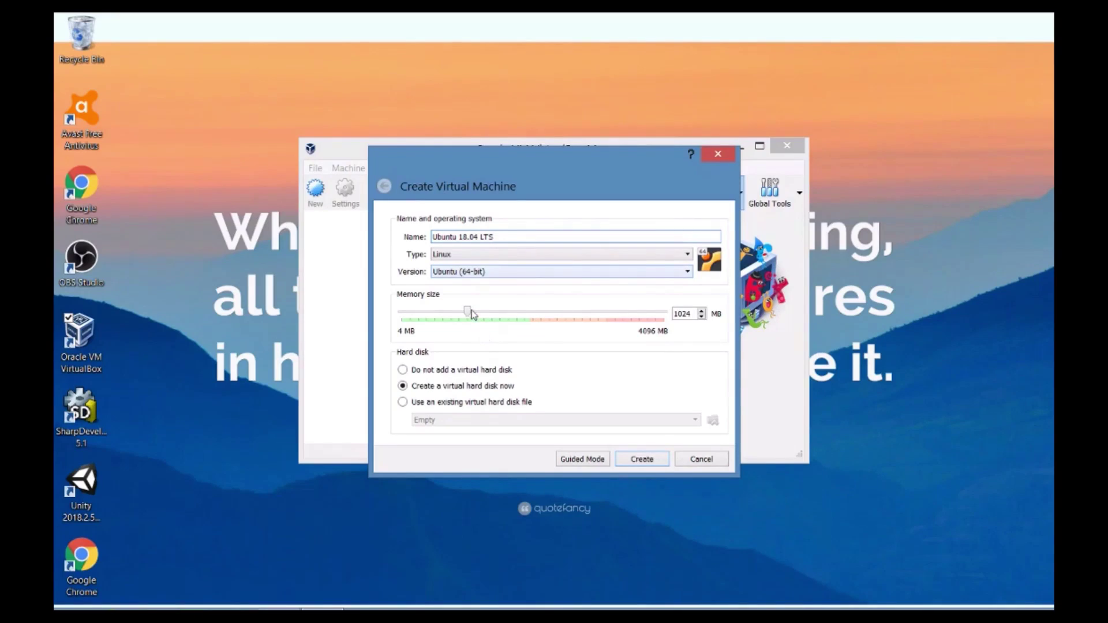
pyautogui.moveTo(469, 312)
pyautogui.mouseDown()
pyautogui.moveTo(529, 312)
pyautogui.moveTo(528, 323)
pyautogui.mouseUp()
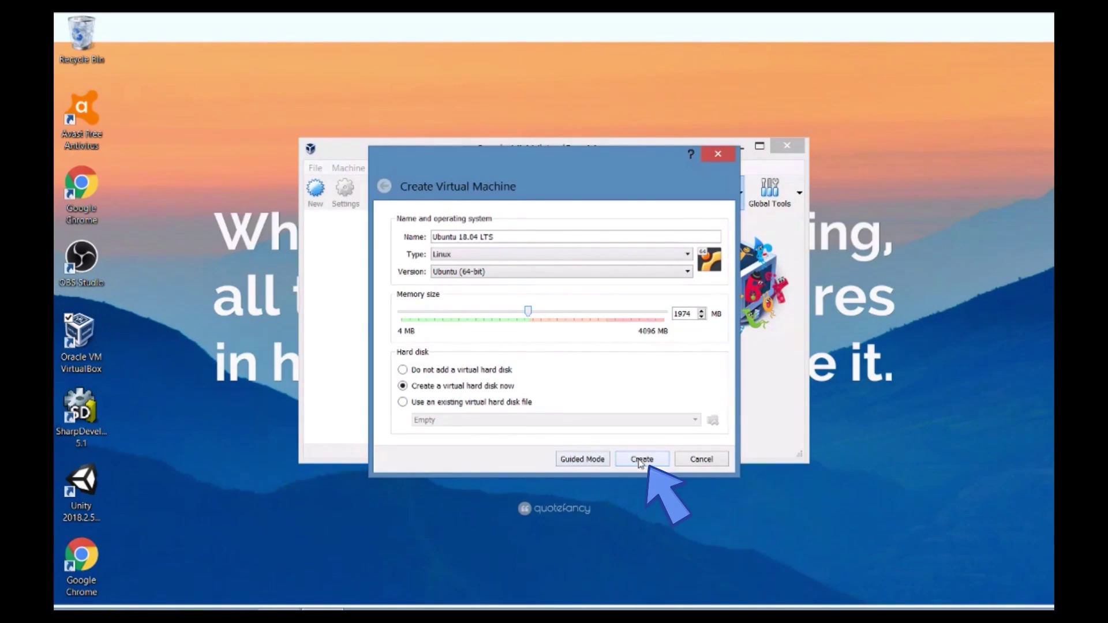
# - Give the machine a 15.33 GB dynamically allocated VDI virtual disk
pyautogui.click(641, 459)
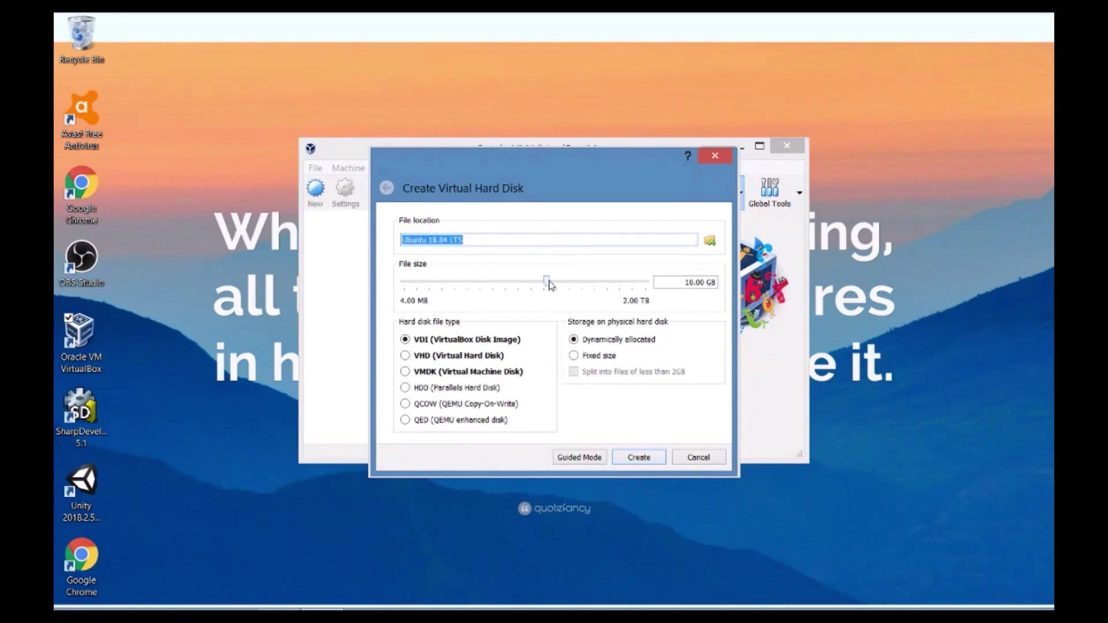
pyautogui.moveTo(547, 283)
pyautogui.mouseDown()
pyautogui.moveTo(567, 284)
pyautogui.moveTo(557, 284)
pyautogui.mouseUp()
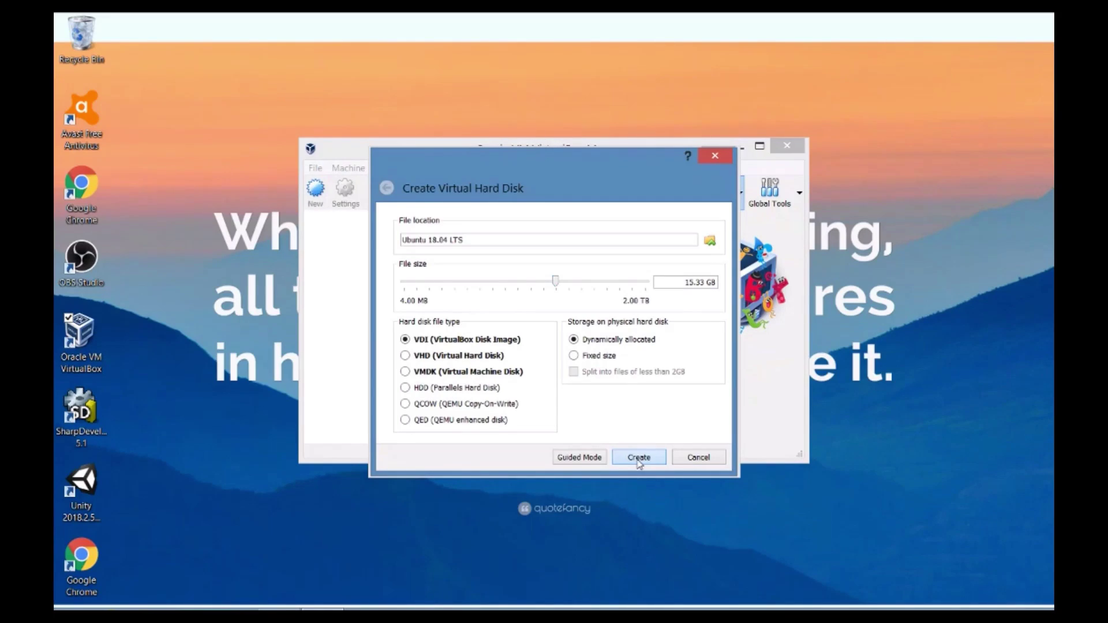
# - Create the machine, then set its execution cap to 90% and video memory to 64 MB
pyautogui.click(639, 457)
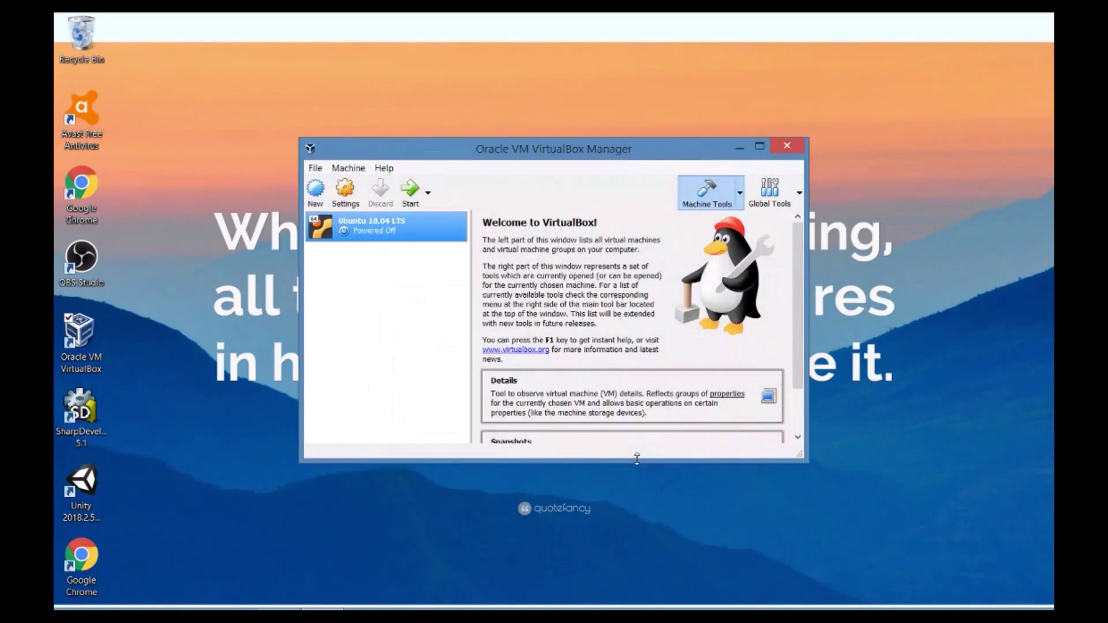
pyautogui.click(348, 192)
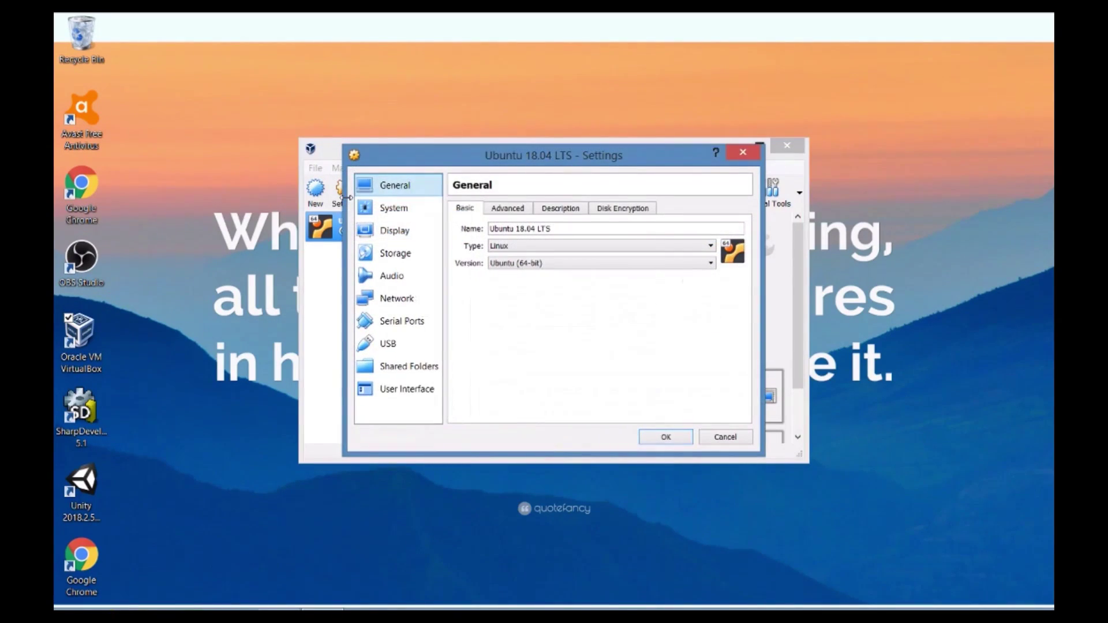
pyautogui.click(391, 209)
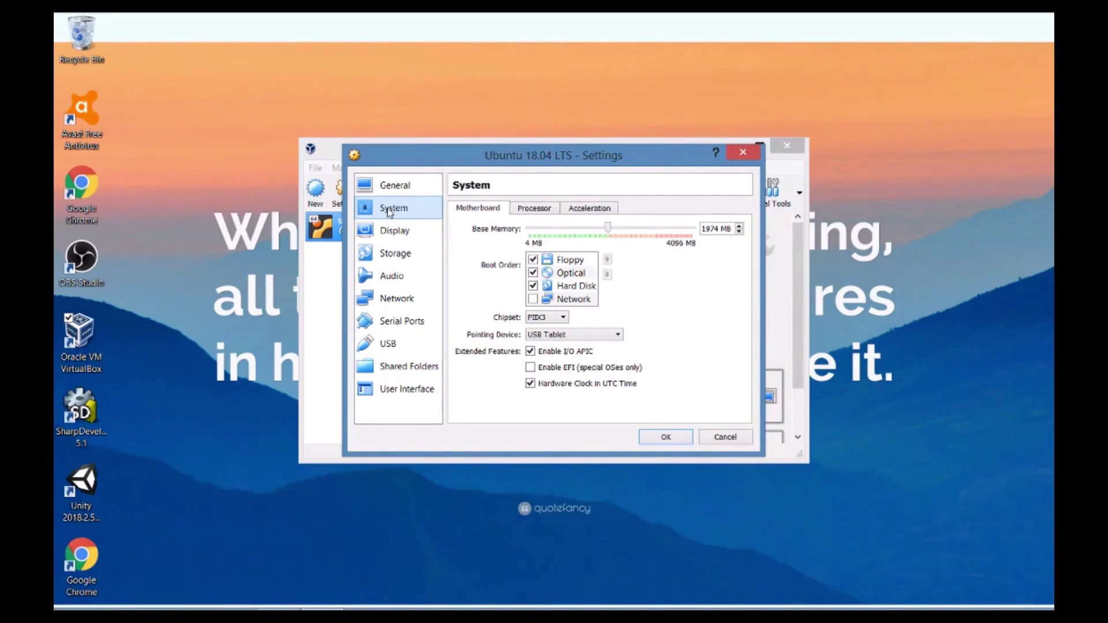
pyautogui.click(534, 209)
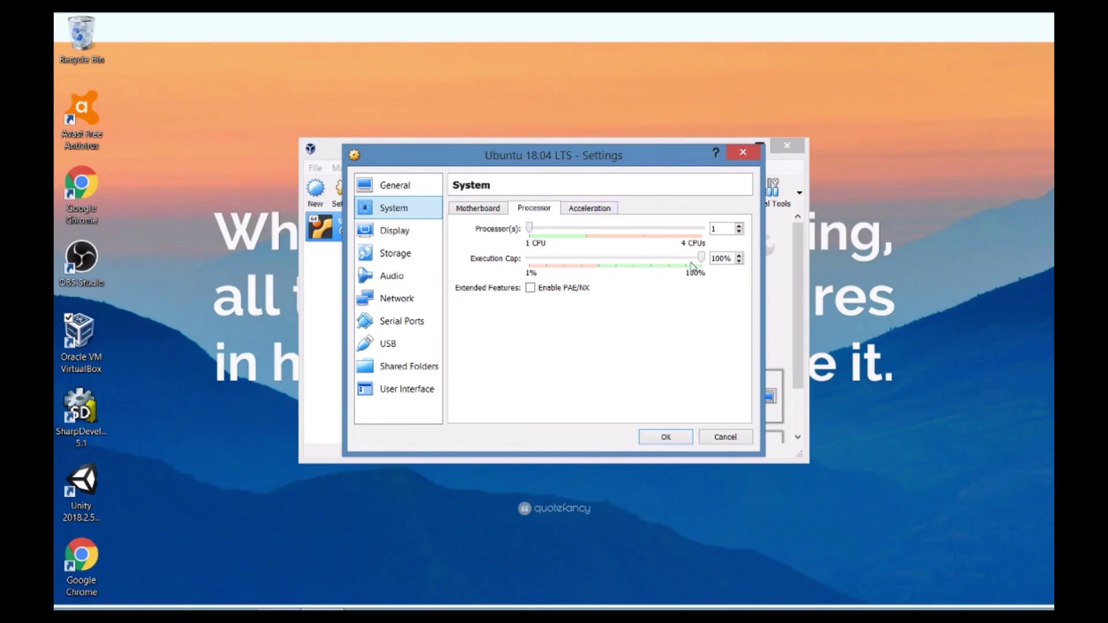
pyautogui.moveTo(703, 259); pyautogui.dragTo(688, 262)
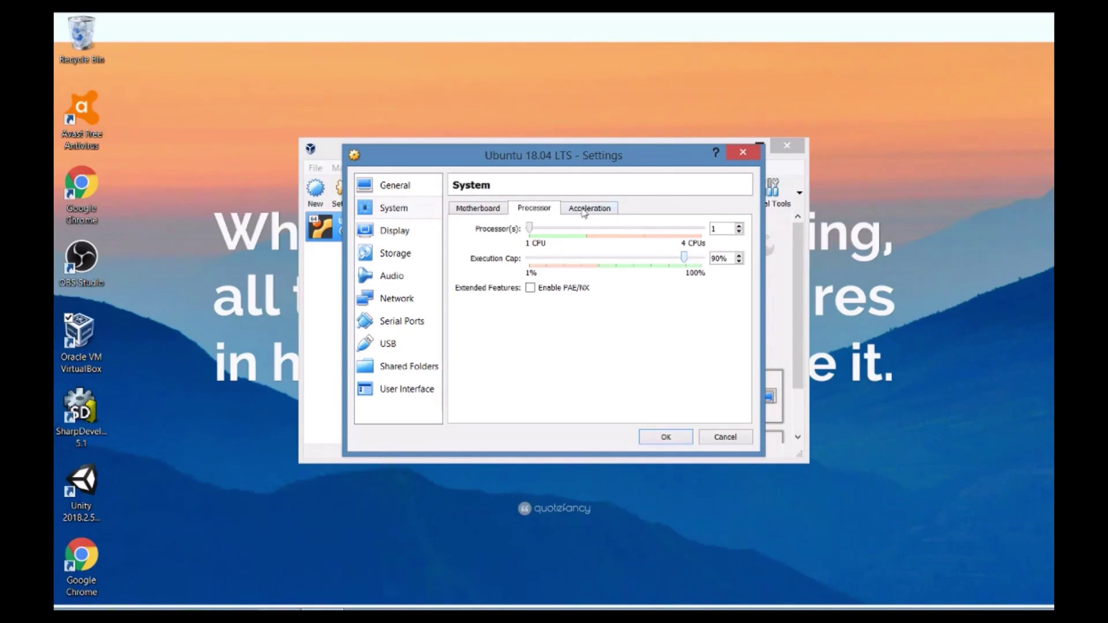
pyautogui.click(386, 239)
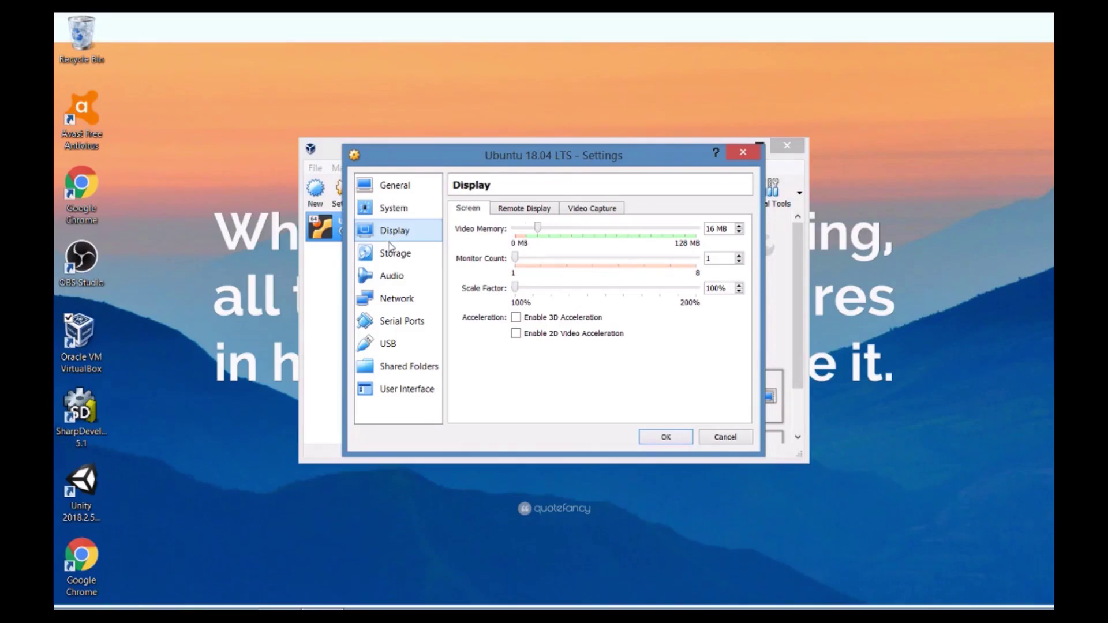
pyautogui.moveTo(537, 230); pyautogui.dragTo(607, 236)
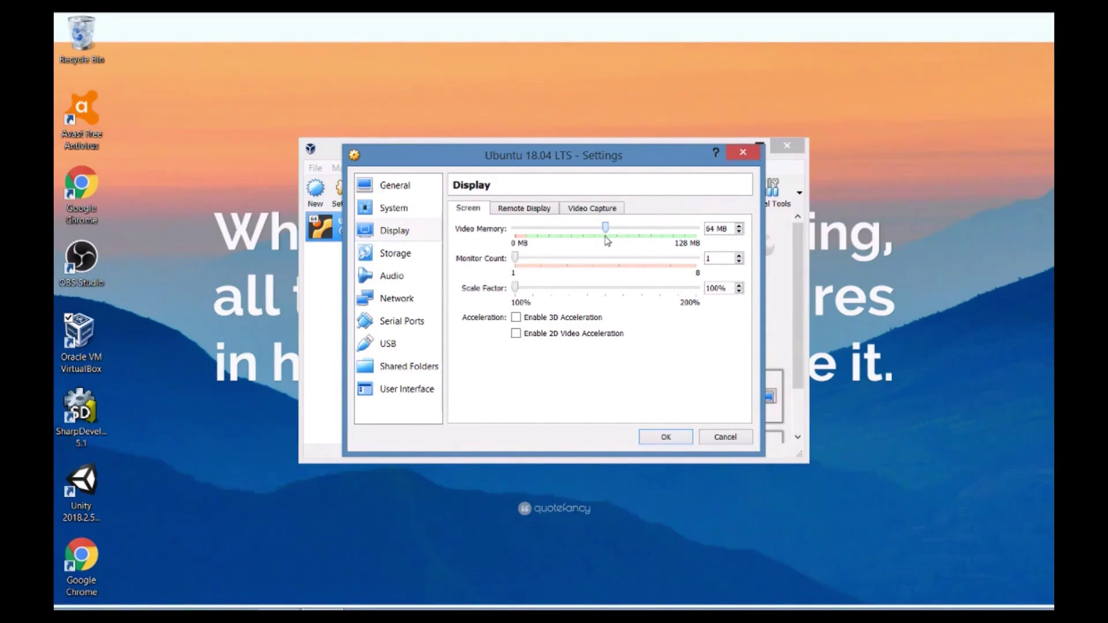
# - Add an IDE optical drive holding the Ubuntu 18.04.1 desktop ISO, marked Live CD/DVD
pyautogui.click(394, 254)
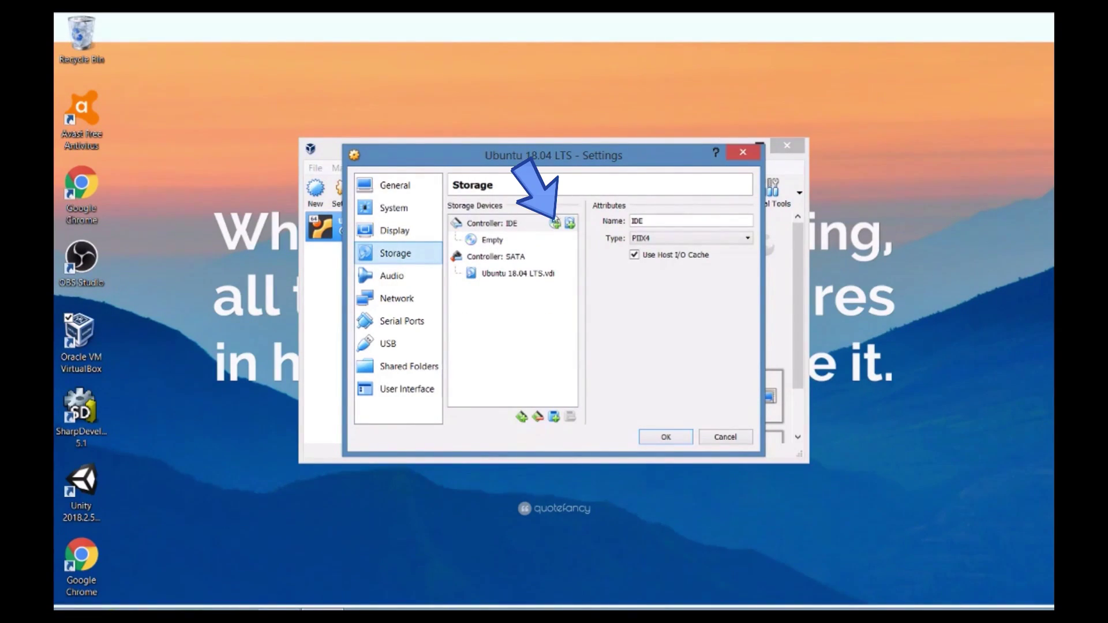
pyautogui.click(556, 224)
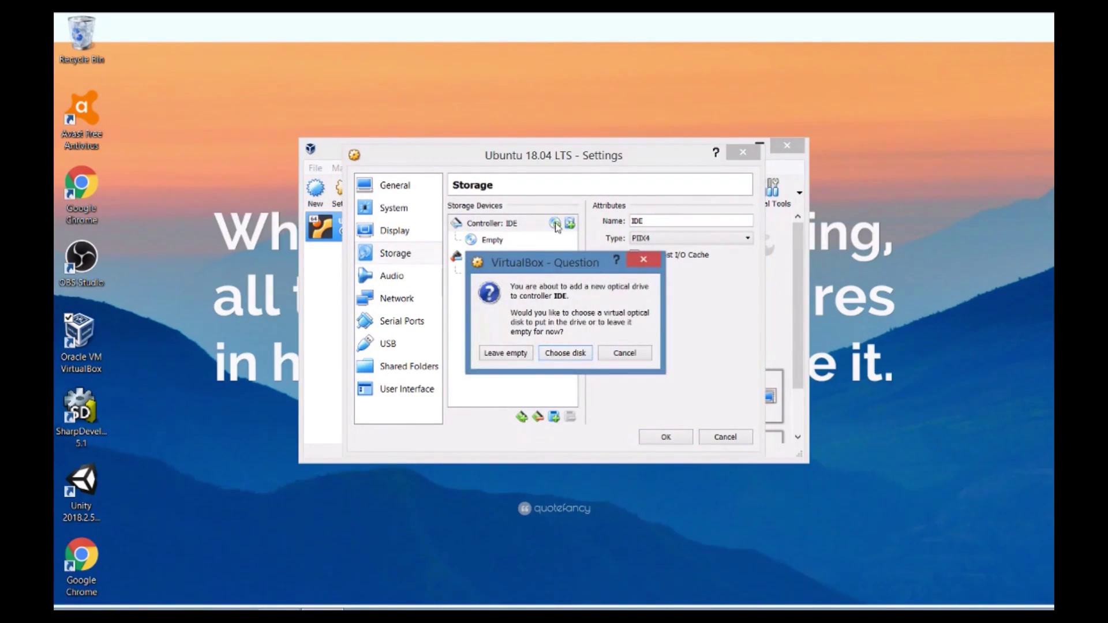
pyautogui.click(565, 353)
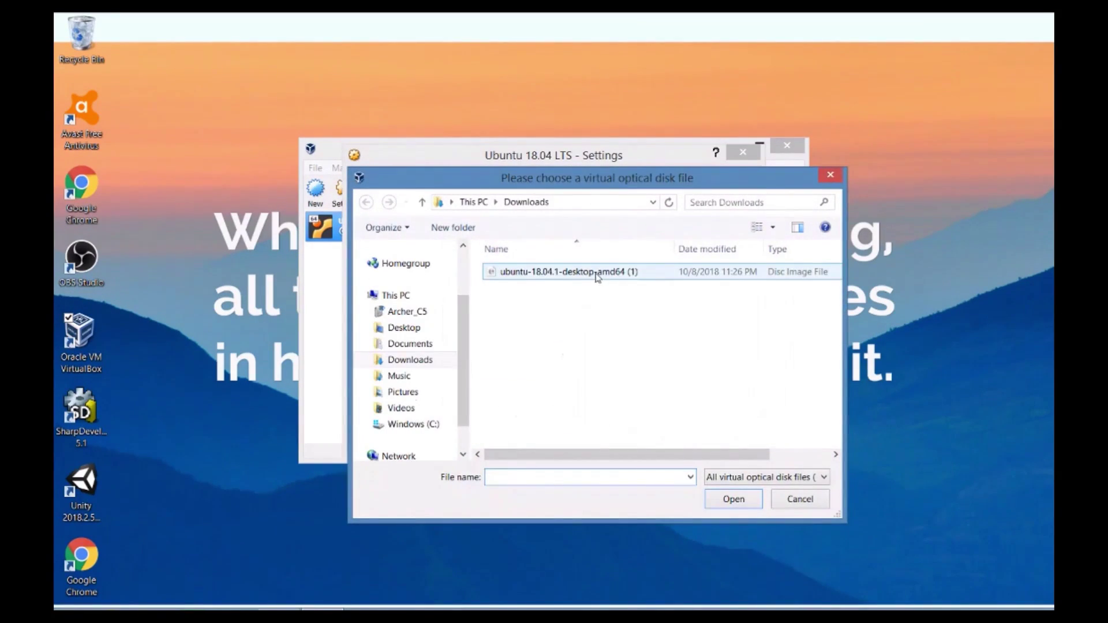
pyautogui.doubleClick(597, 278)
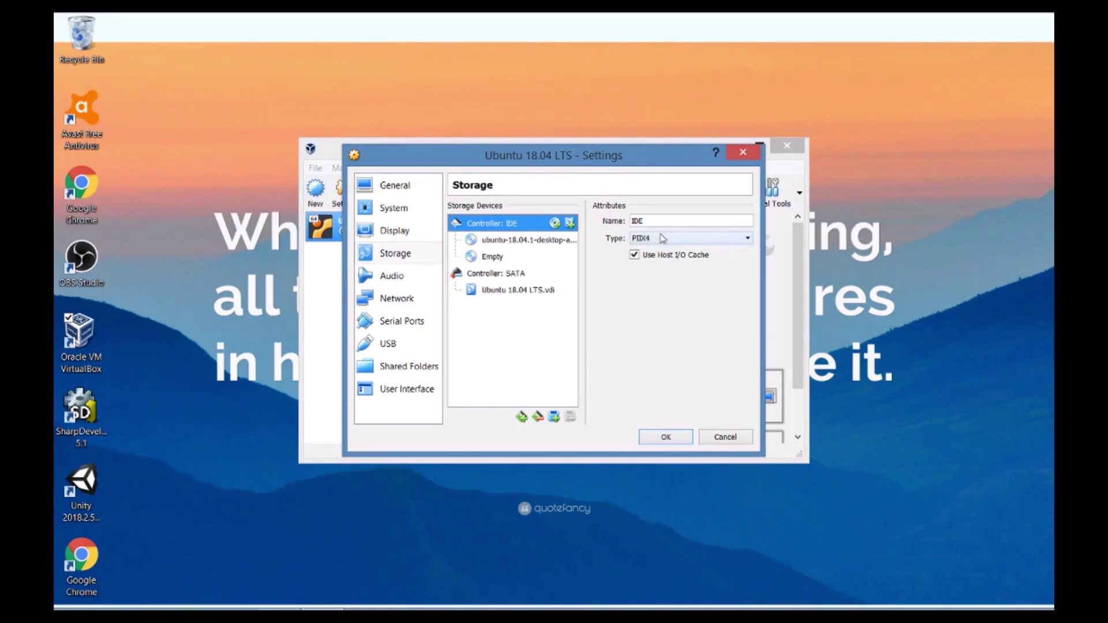
pyautogui.click(558, 243)
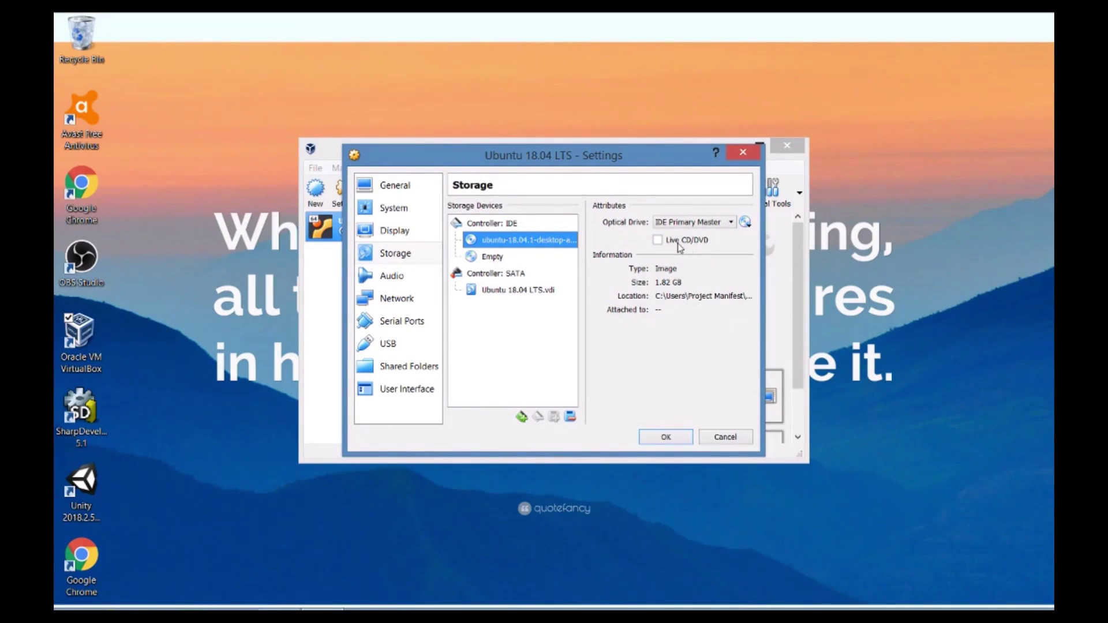
pyautogui.click(658, 241)
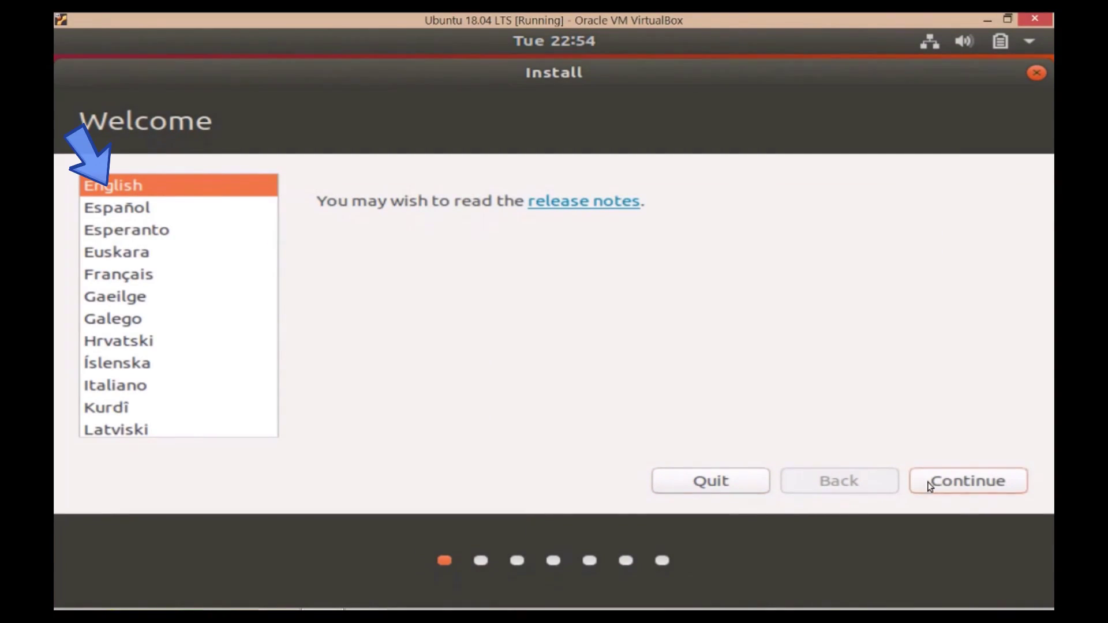
# - Boot the VM and proceed with English, US keyboard layout, and update downloads unchecked
pyautogui.click(948, 484)
pyautogui.click(949, 484)
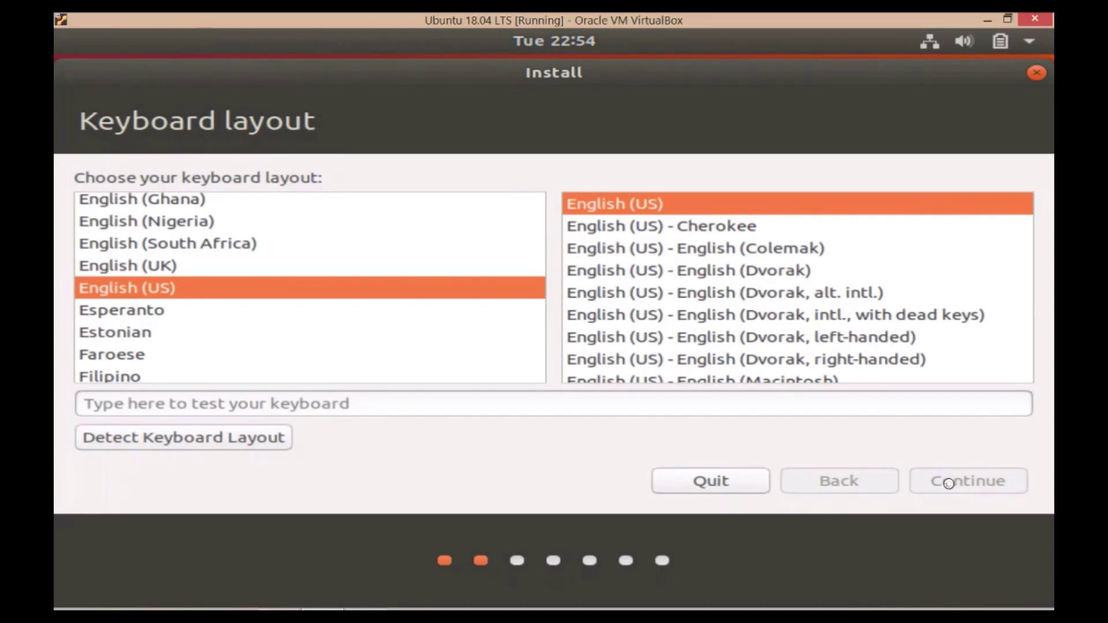
pyautogui.click(949, 483)
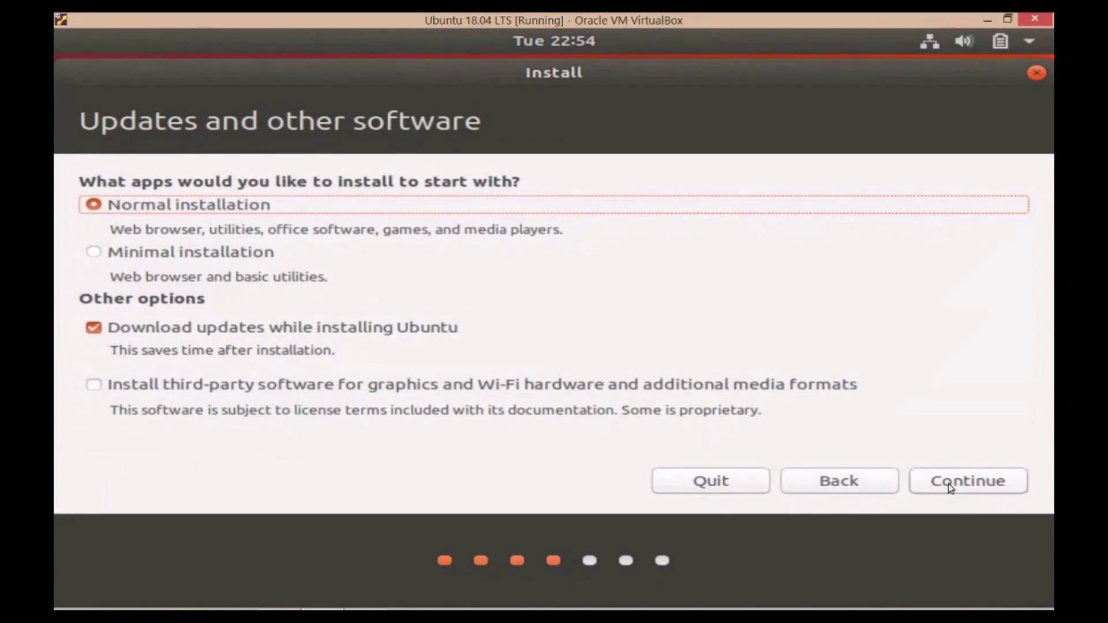
pyautogui.click(138, 329)
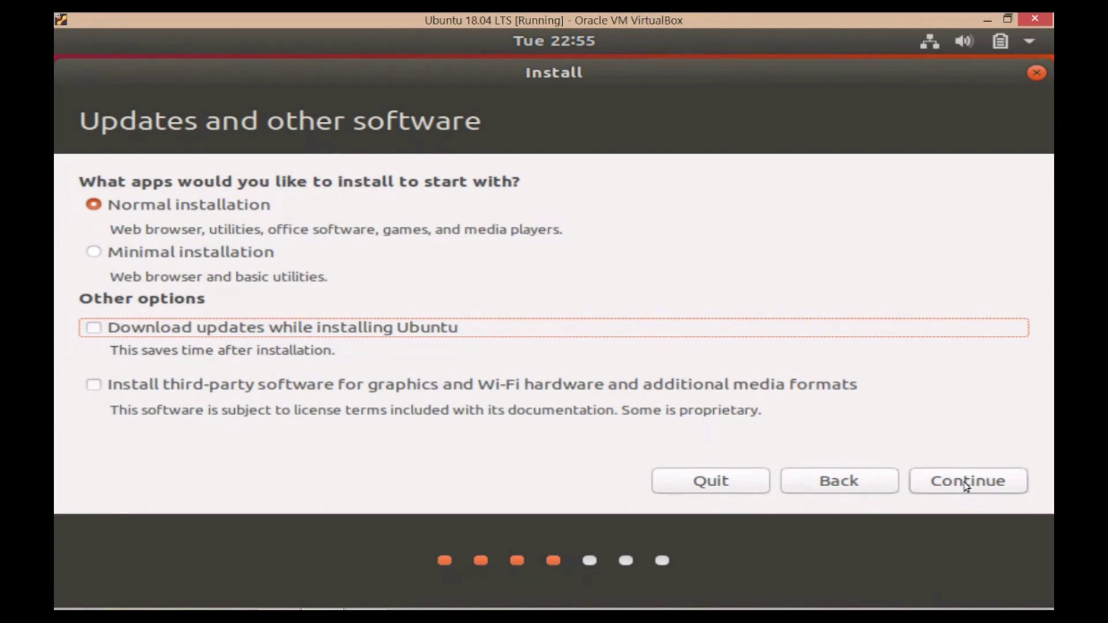
pyautogui.click(968, 487)
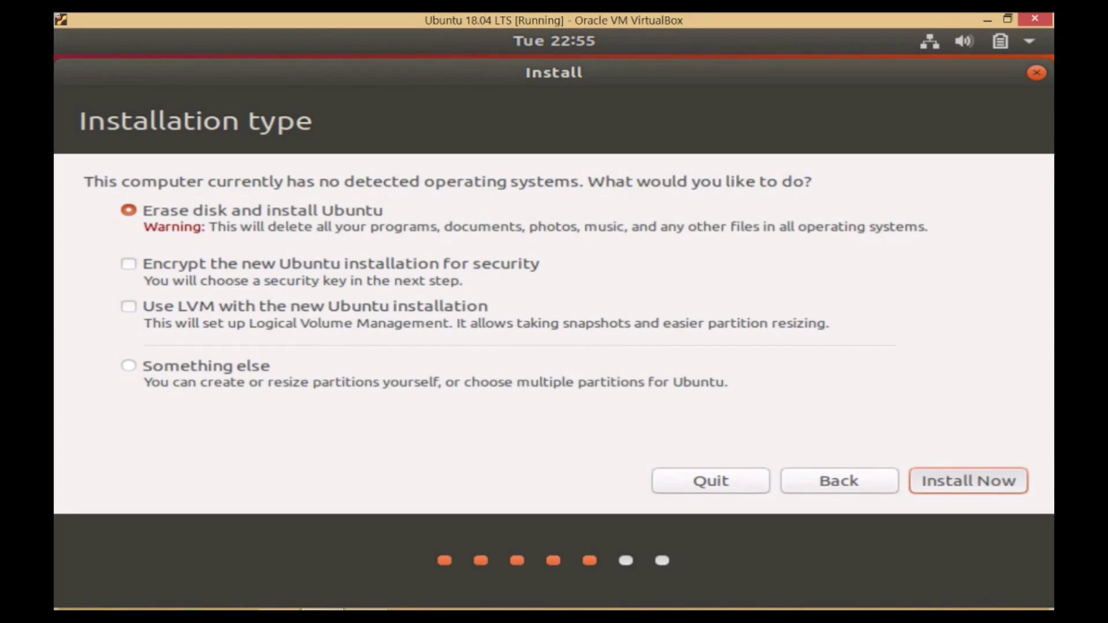
# - Install Ubuntu with 'Erase disk and install Ubuntu' and confirm writing changes to disk
pyautogui.press('Return')
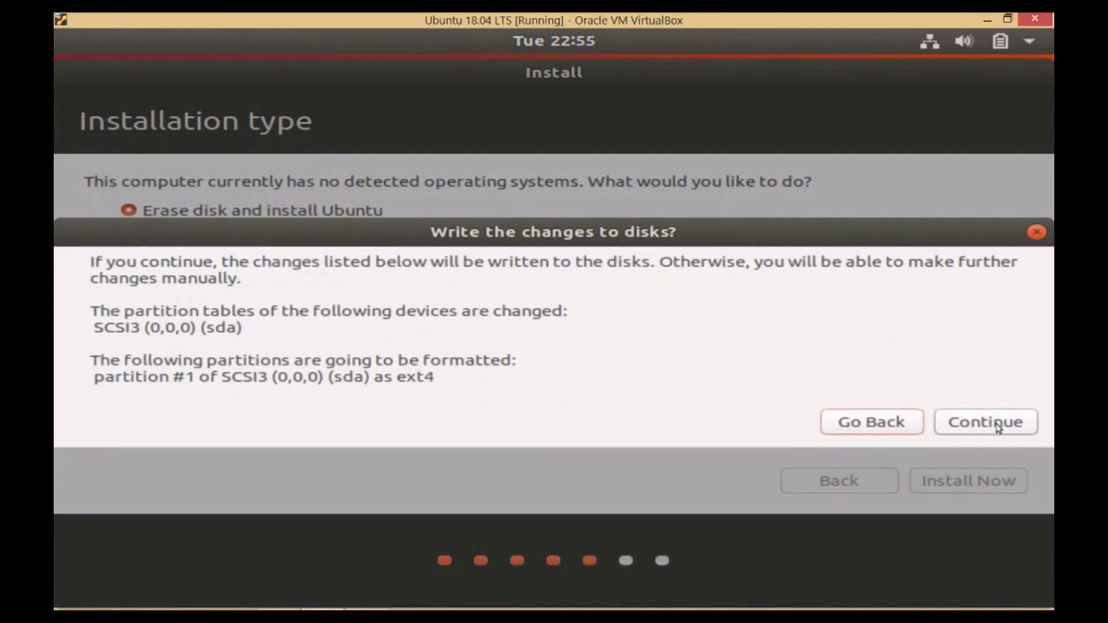
pyautogui.click(998, 427)
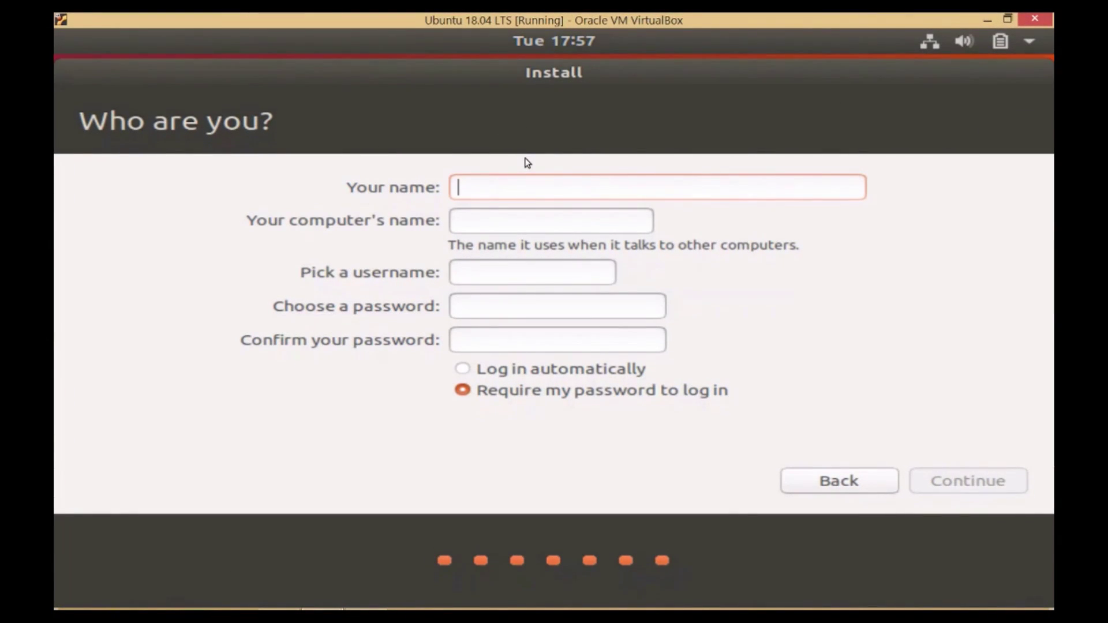
pyautogui.write('Project Manifest')
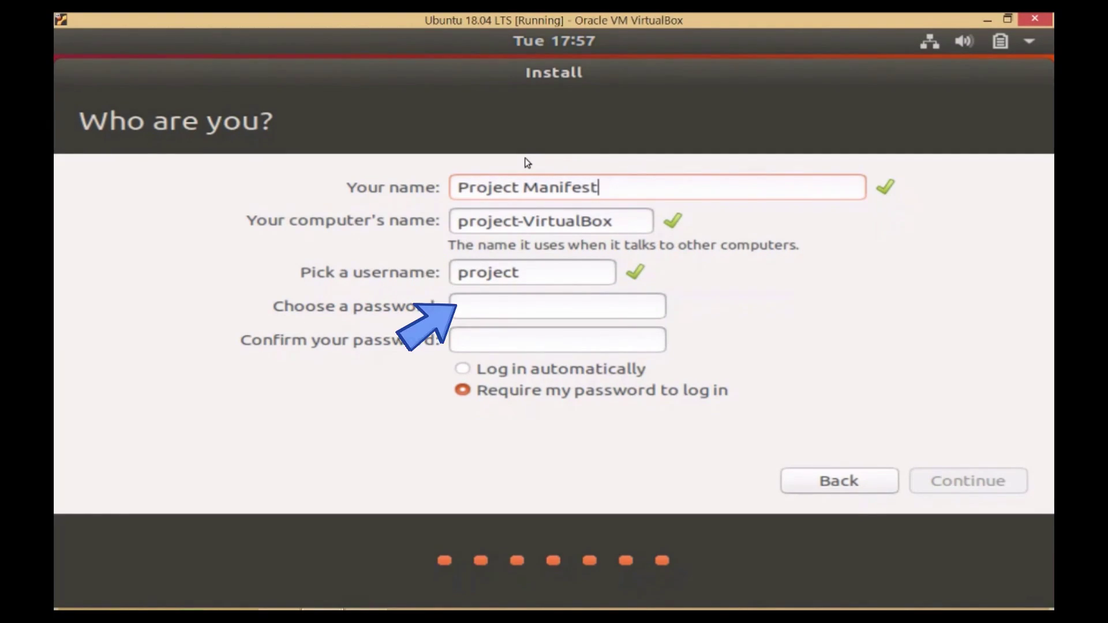
# - Enter name, computer name, username and matching password, choose automatic login, and continue
pyautogui.press('Tab')
pyautogui.write('P')
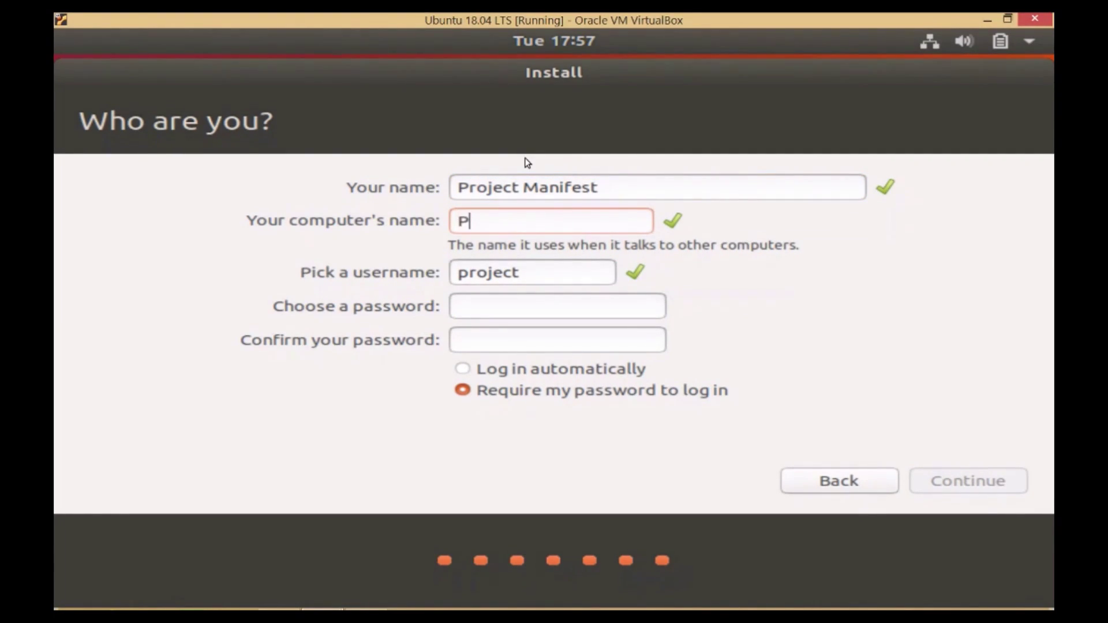
pyautogui.write('M')
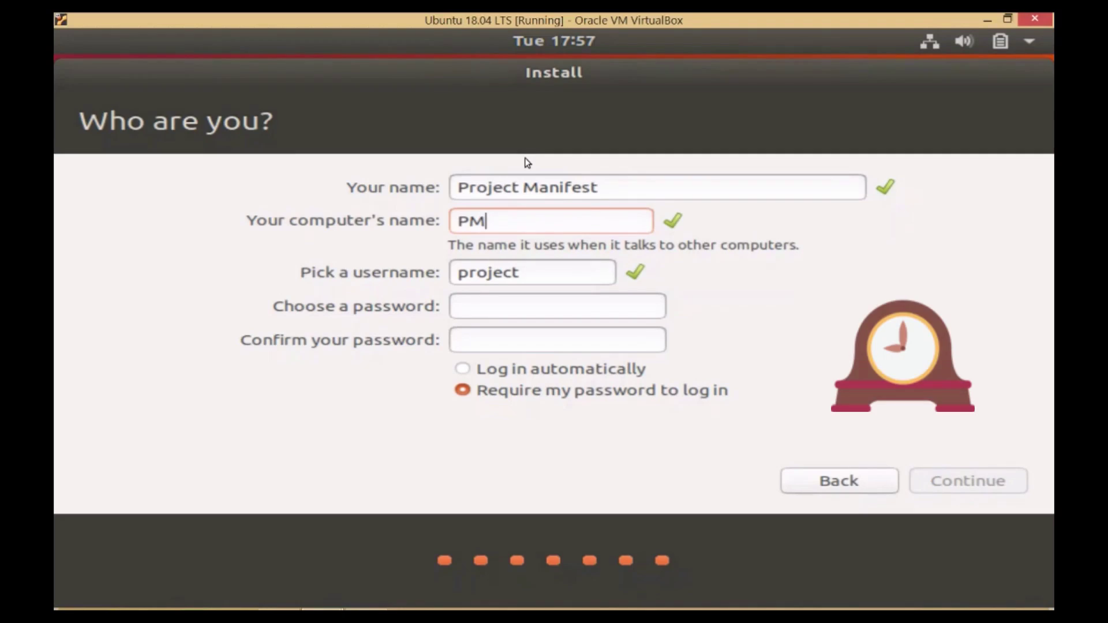
pyautogui.write('a')
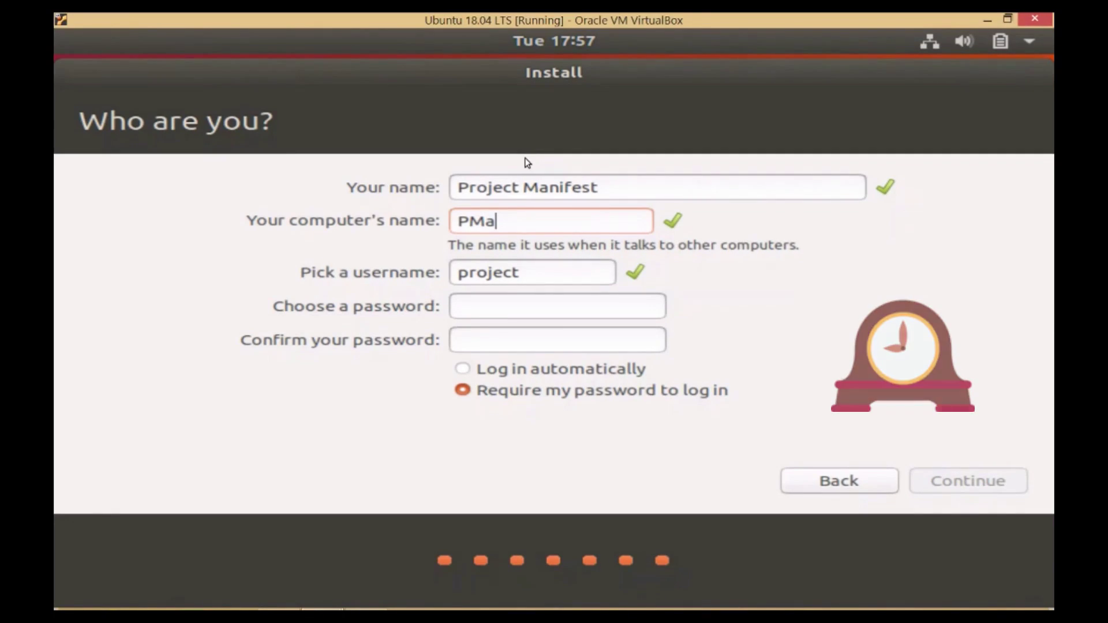
pyautogui.press('BackSpace')
pyautogui.write('PC')
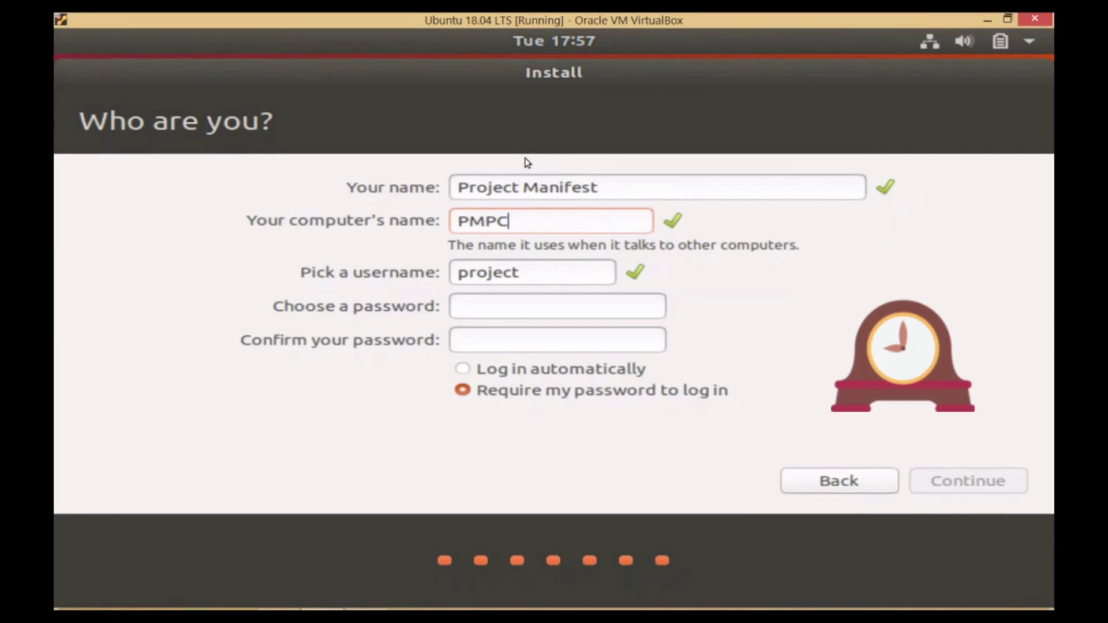
pyautogui.press('Tab')
pyautogui.write('projectmanifest')
pyautogui.press('Tab')
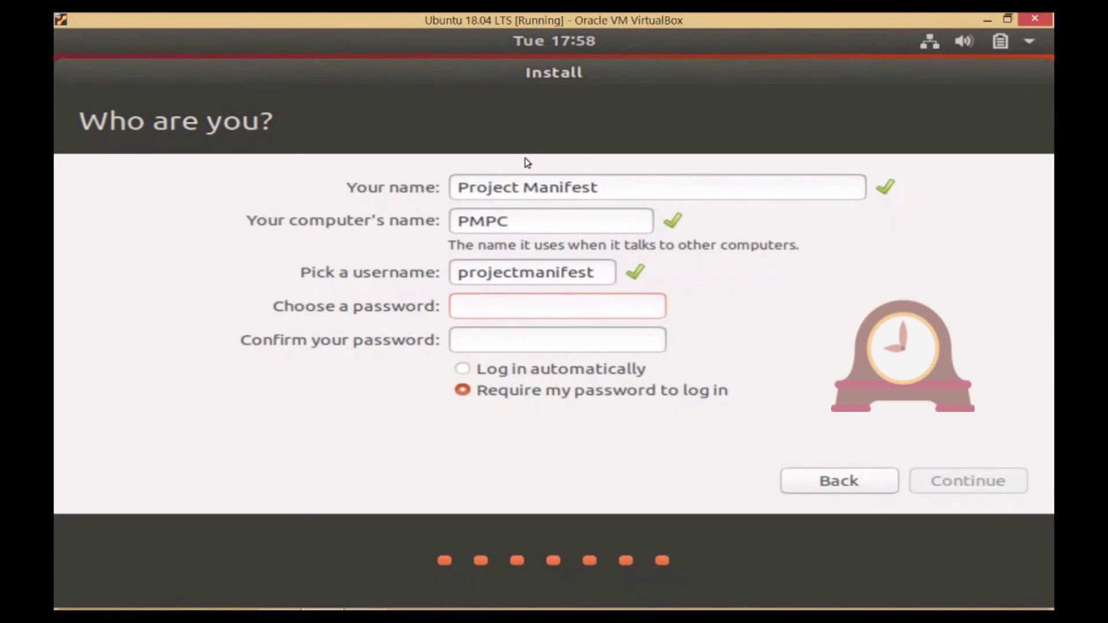
pyautogui.write('••••••••••')
pyautogui.press('Tab')
pyautogui.write('•••••')
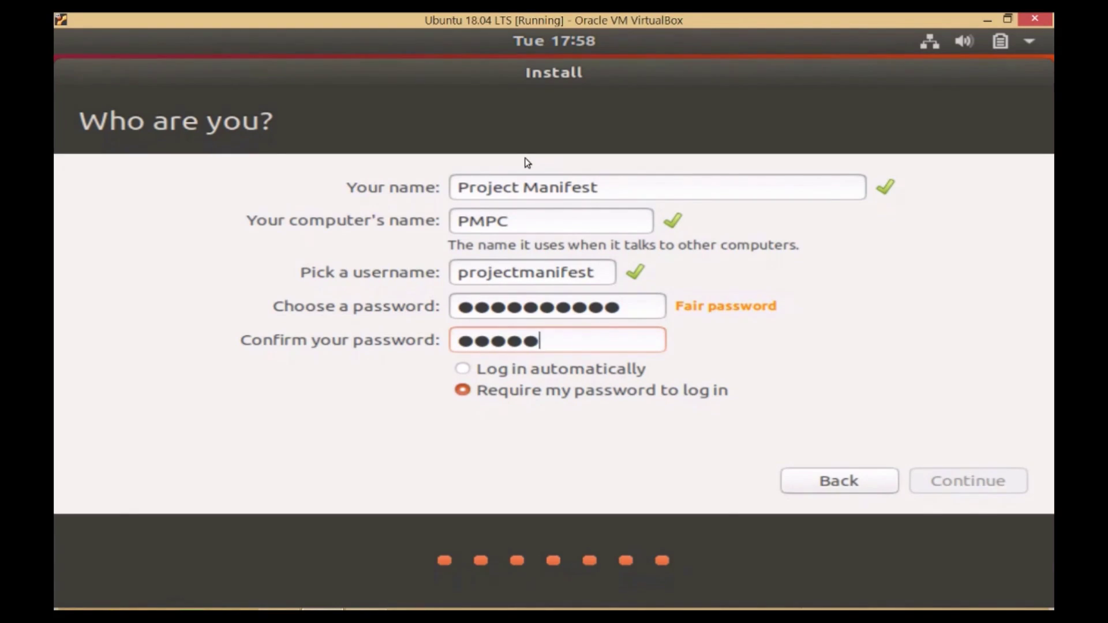
pyautogui.write('•••••')
pyautogui.press('Tab')
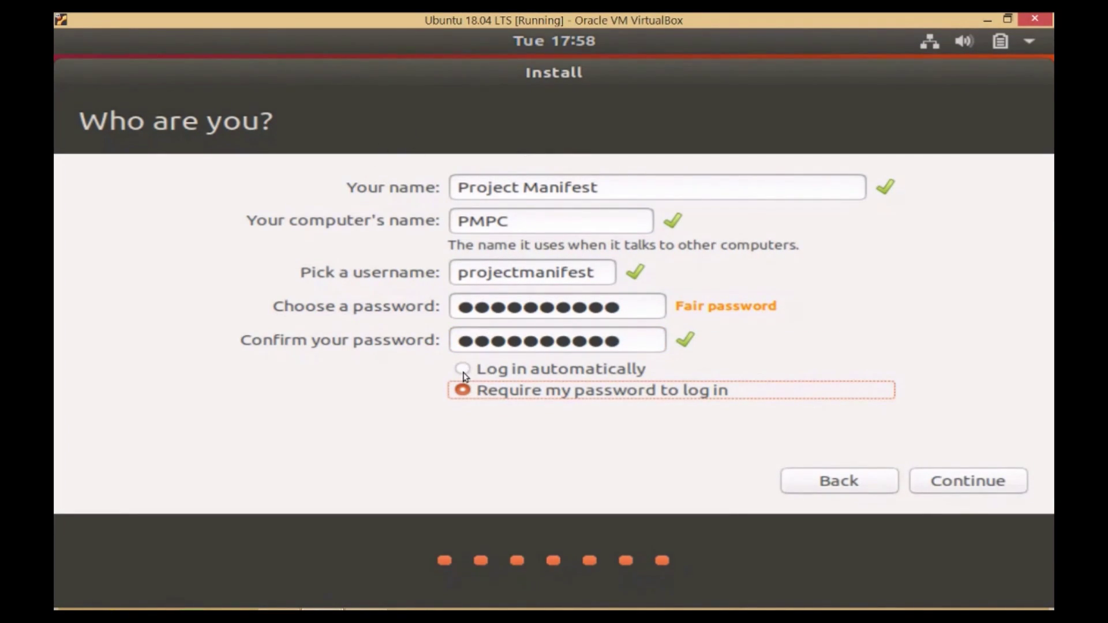
pyautogui.click(464, 369)
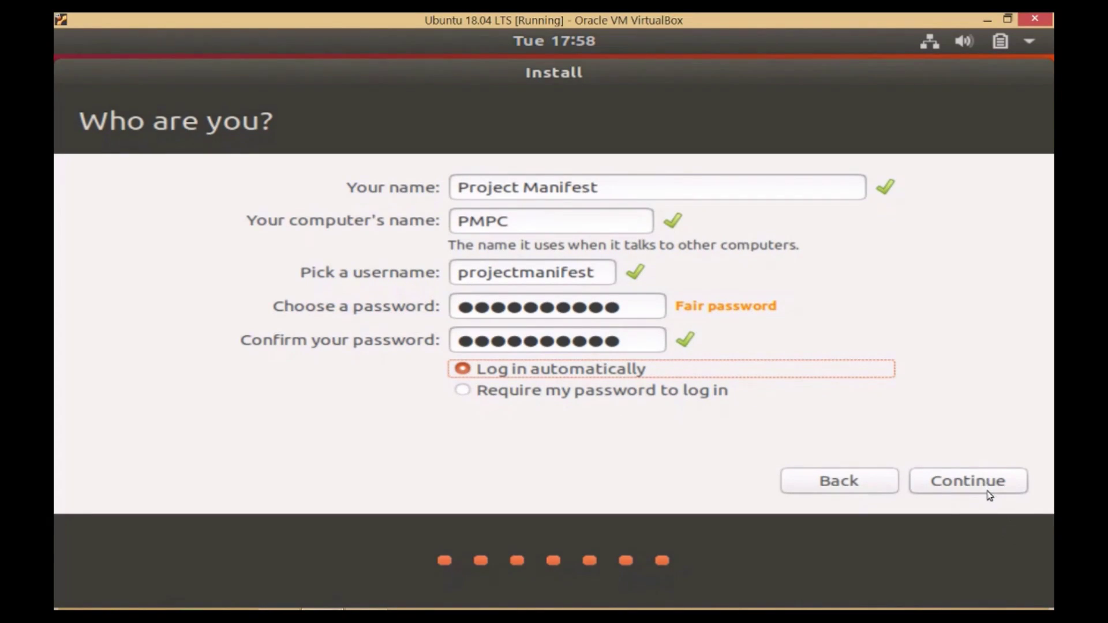
pyautogui.click(970, 481)
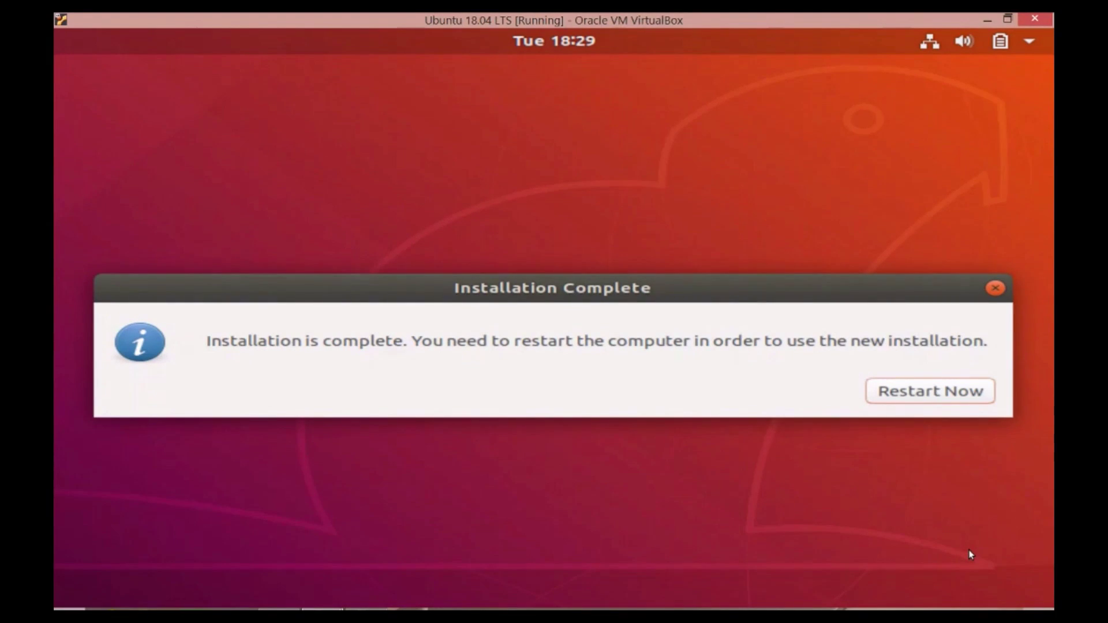
# - Choose Restart Now in the Installation Complete dialog
pyautogui.click(931, 390)
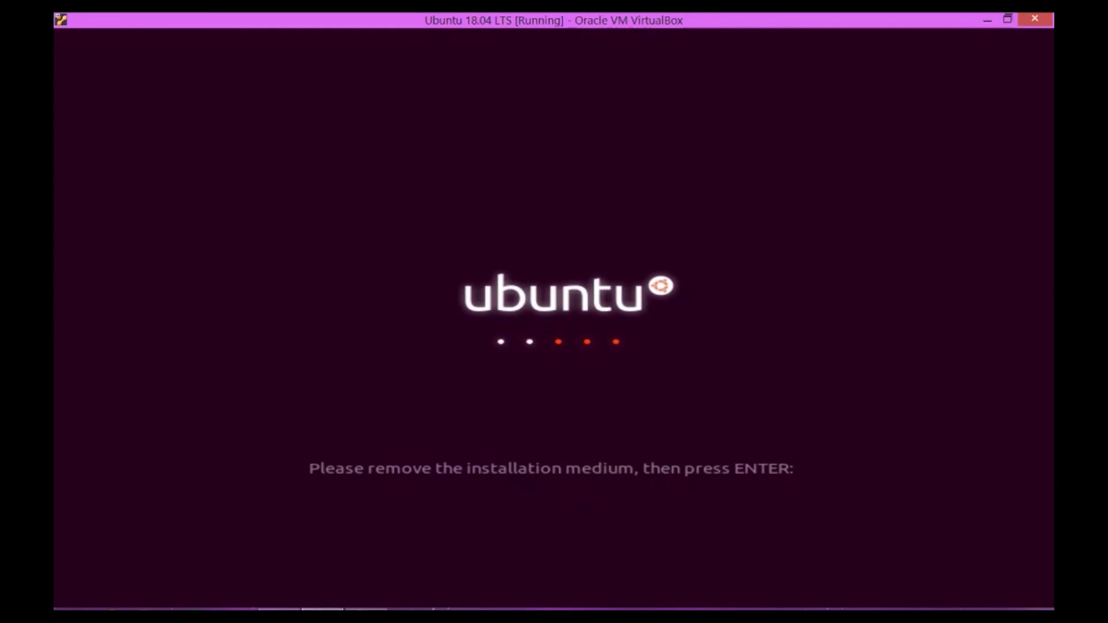
# - Close the on-screen keyboard and remove the Ubuntu ISO from IDE Primary Master via Devices
pyautogui.press('Return')
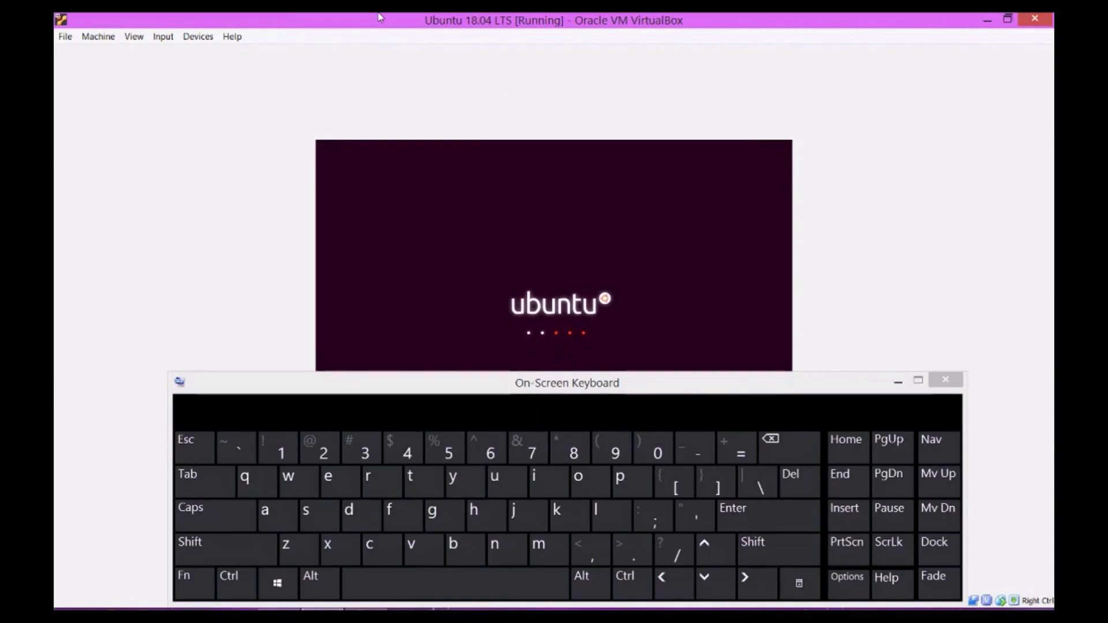
pyautogui.click(899, 381)
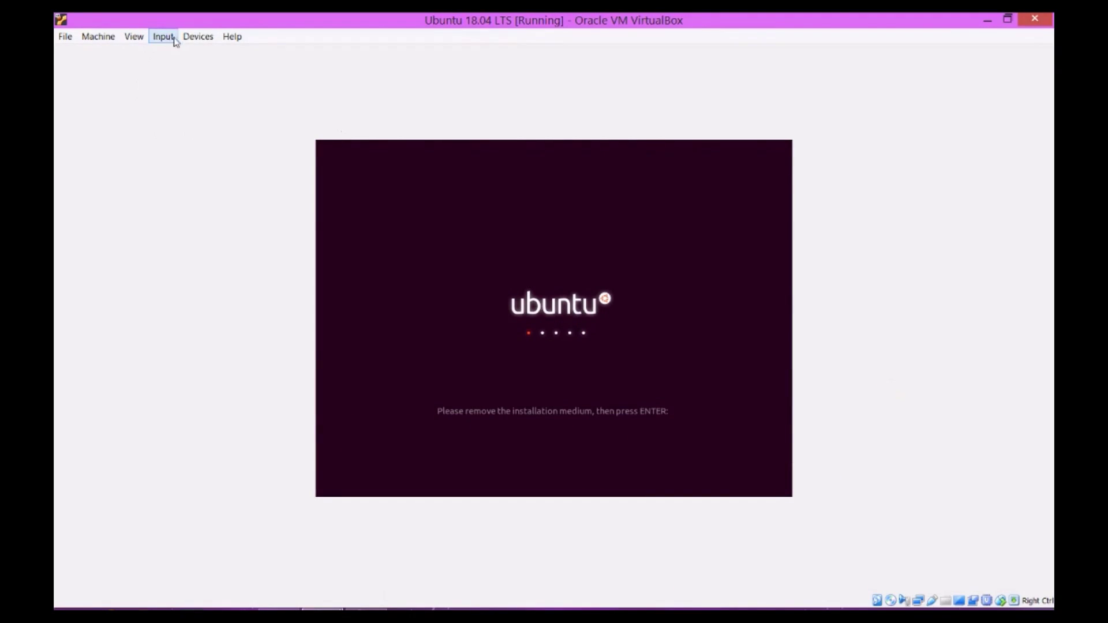
pyautogui.click(196, 37)
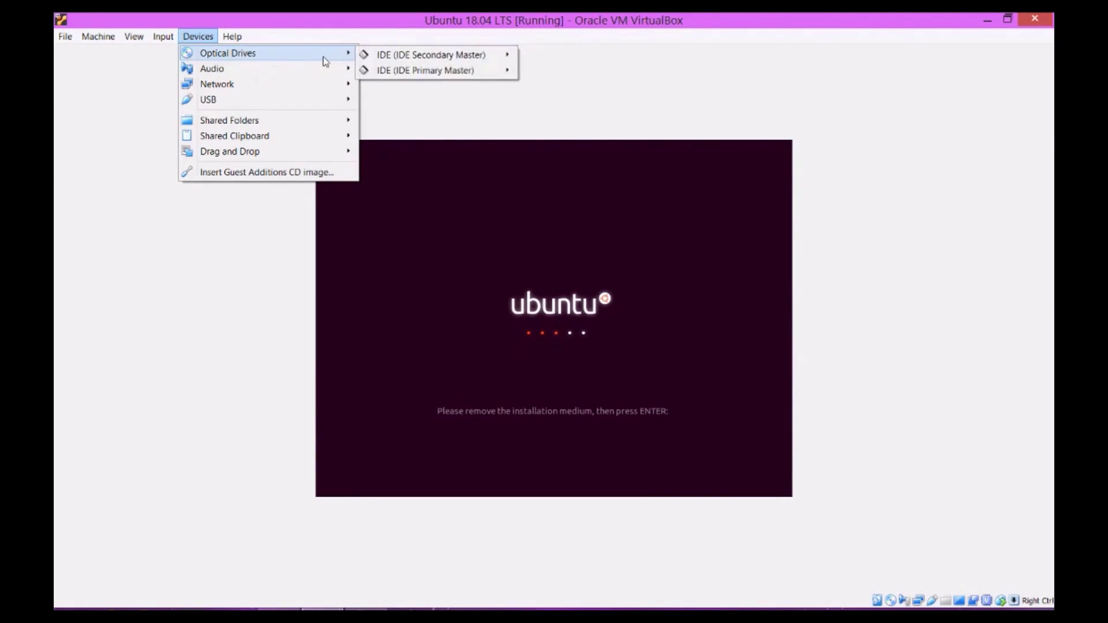
pyautogui.moveTo(425, 70)
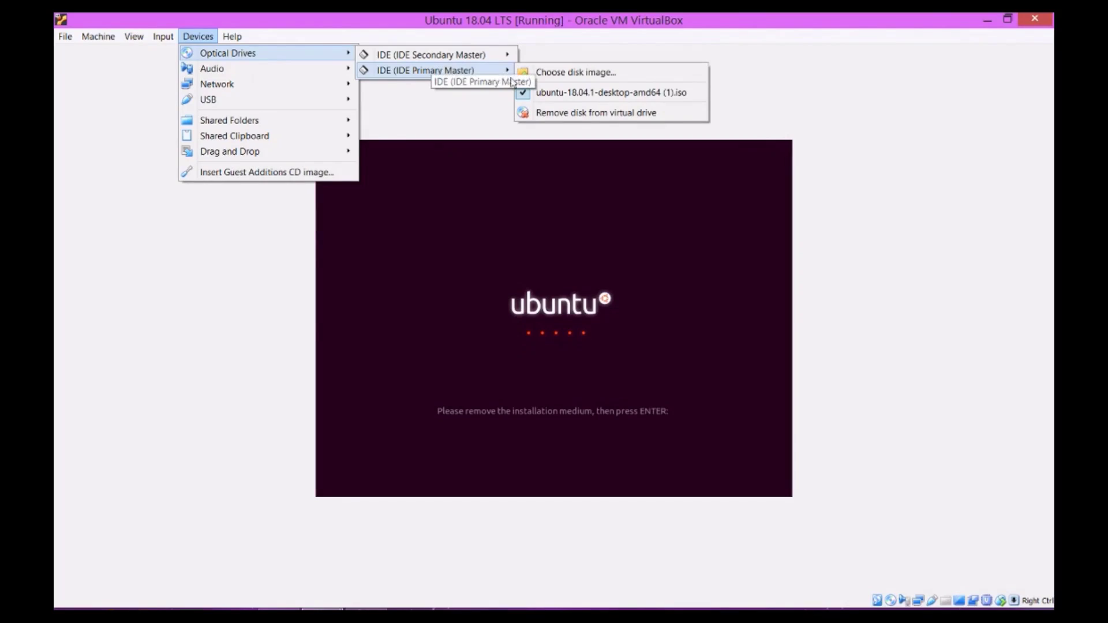
pyautogui.click(557, 115)
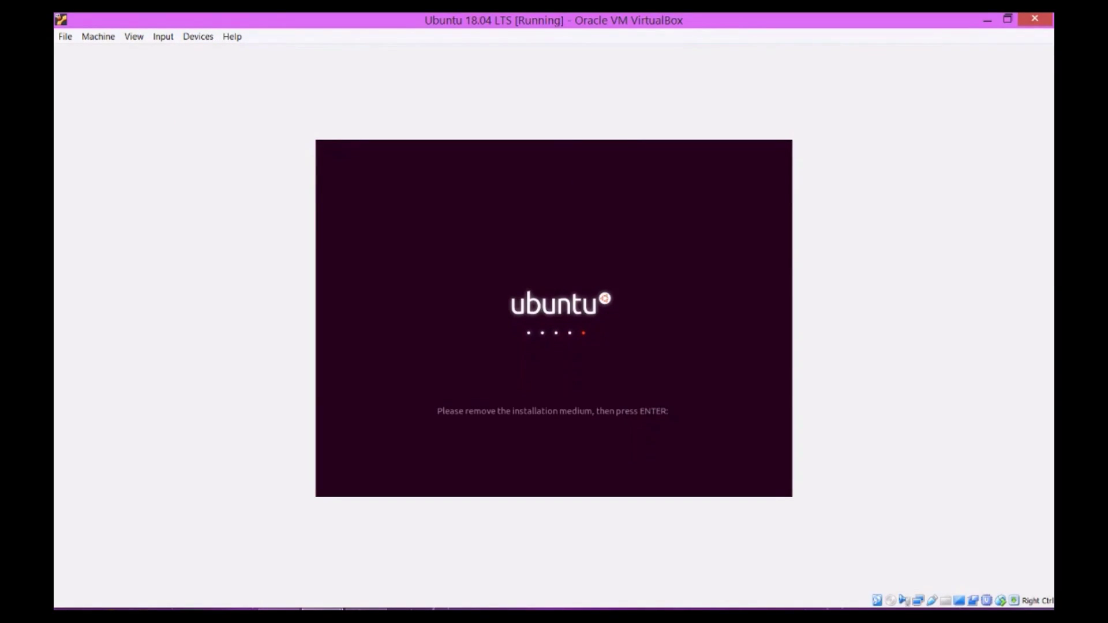
# - Boot the installed system and complete the welcome pages, choosing 'No, don't send system info'
pyautogui.press('Return')
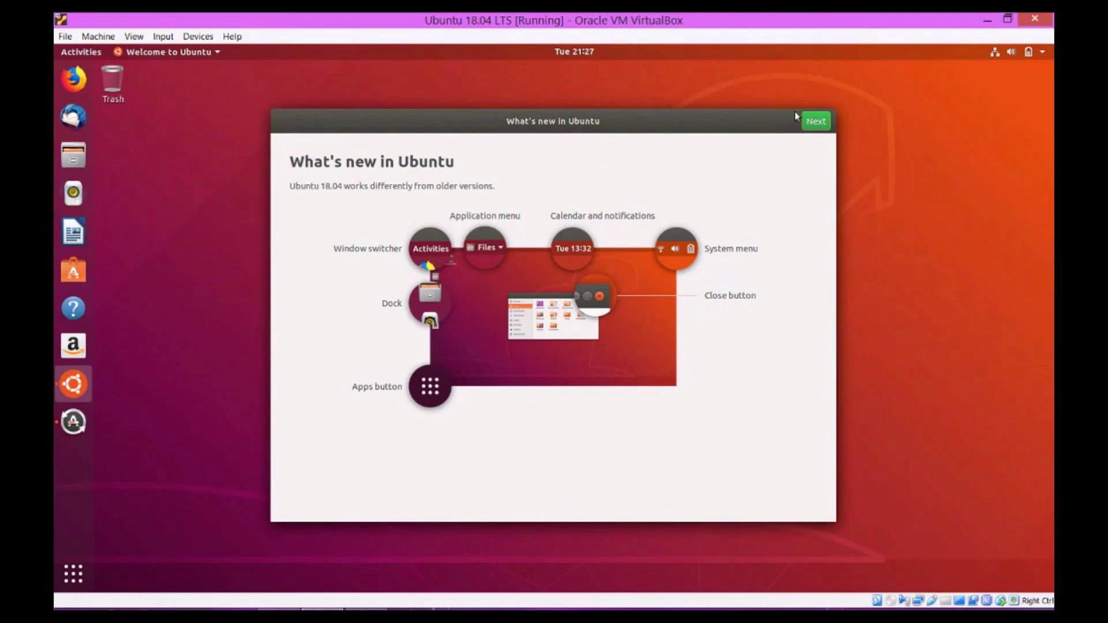
pyautogui.click(817, 120)
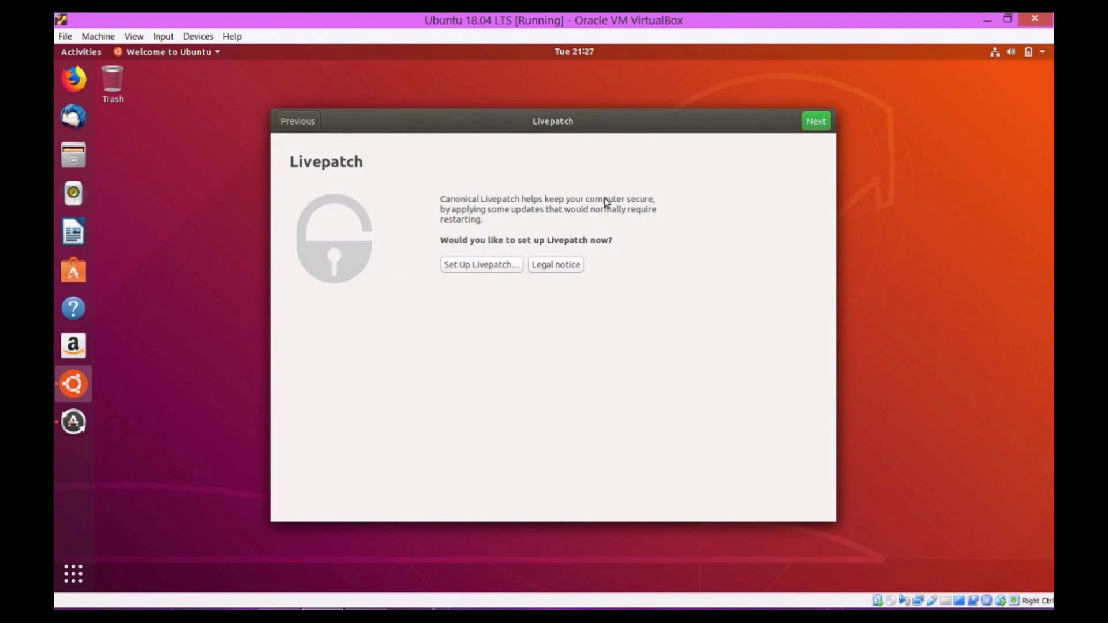
pyautogui.click(817, 121)
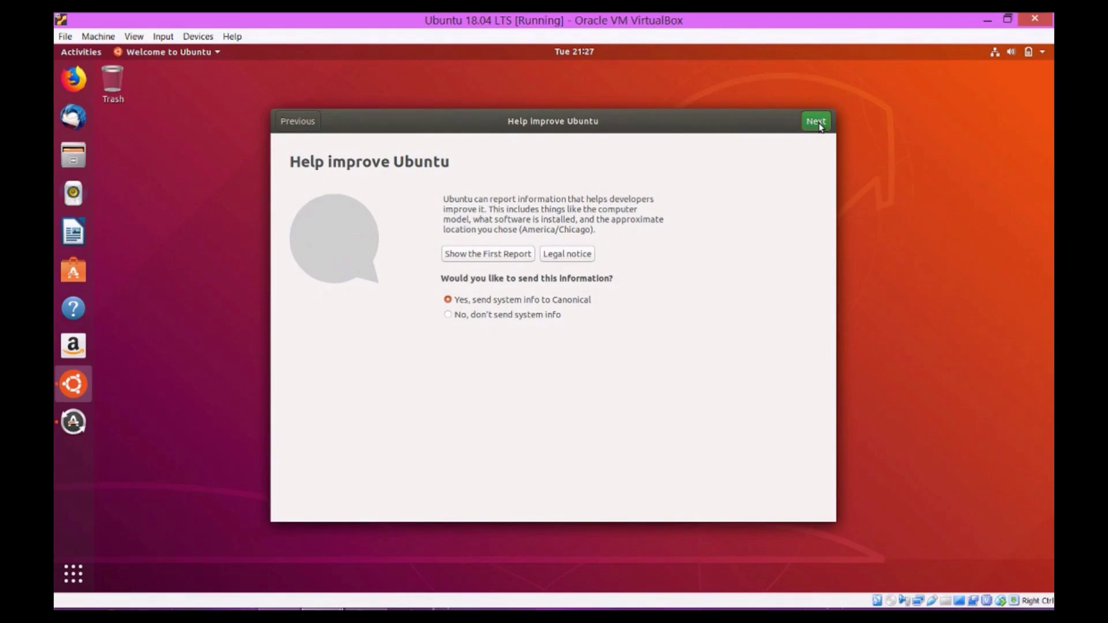
pyautogui.click(502, 317)
pyautogui.click(816, 122)
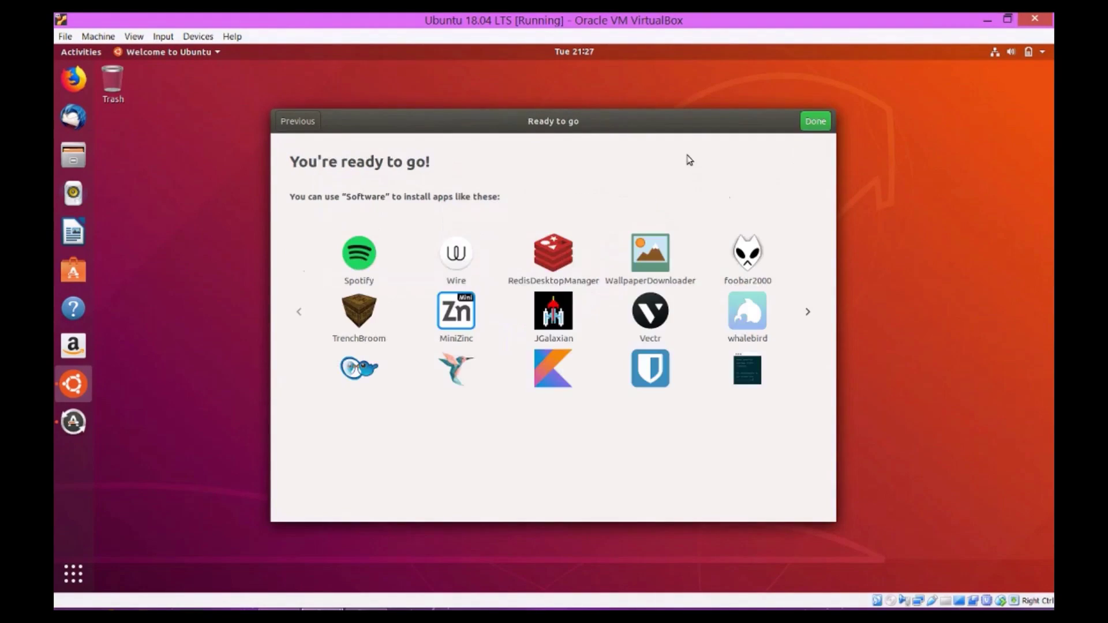
pyautogui.click(815, 122)
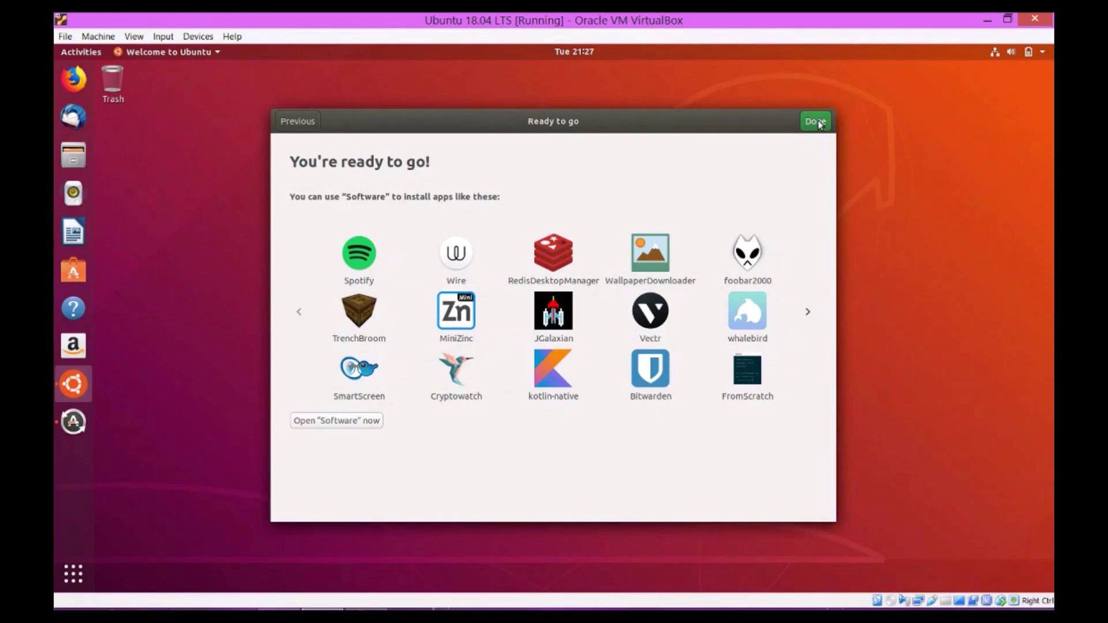
pyautogui.click(816, 122)
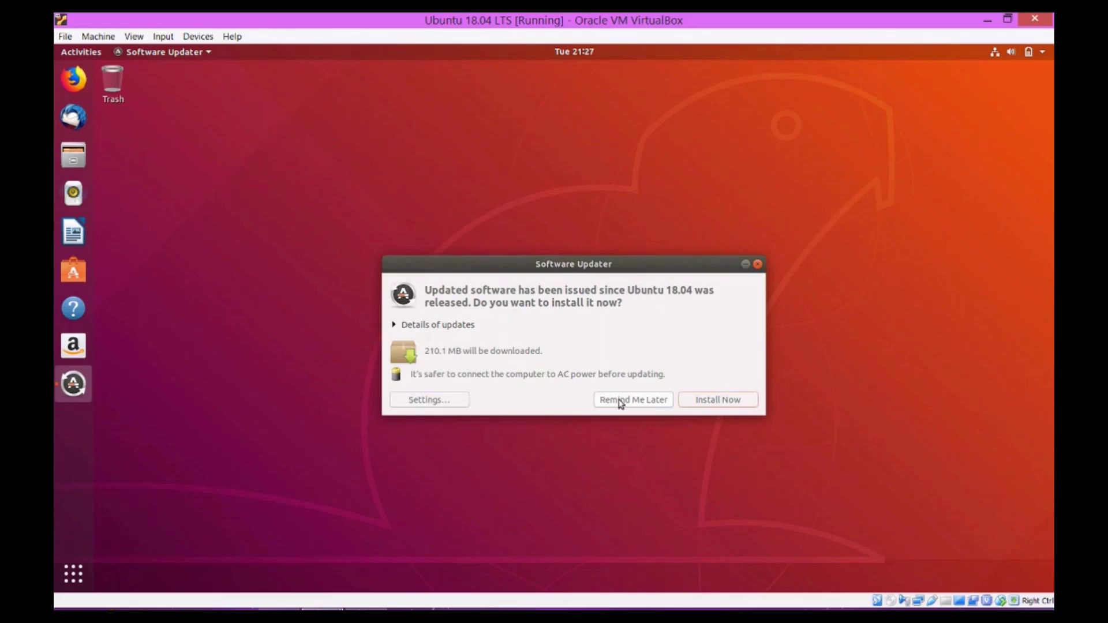
# - Defer updates with Remind Me Later and launch Terminal from Activities
pyautogui.click(634, 400)
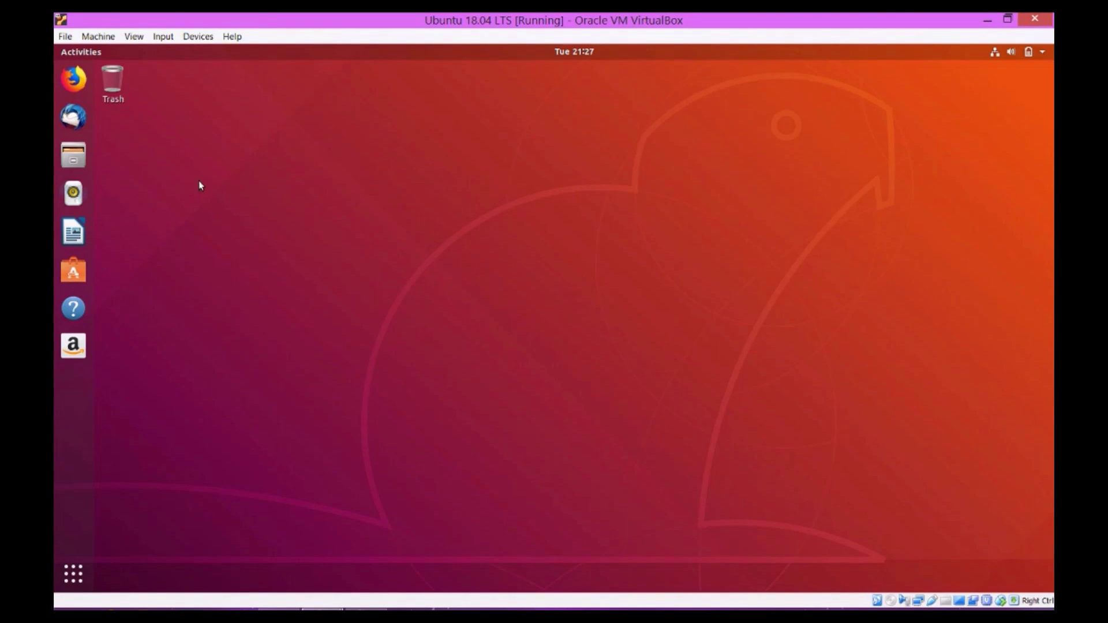
pyautogui.click(70, 51)
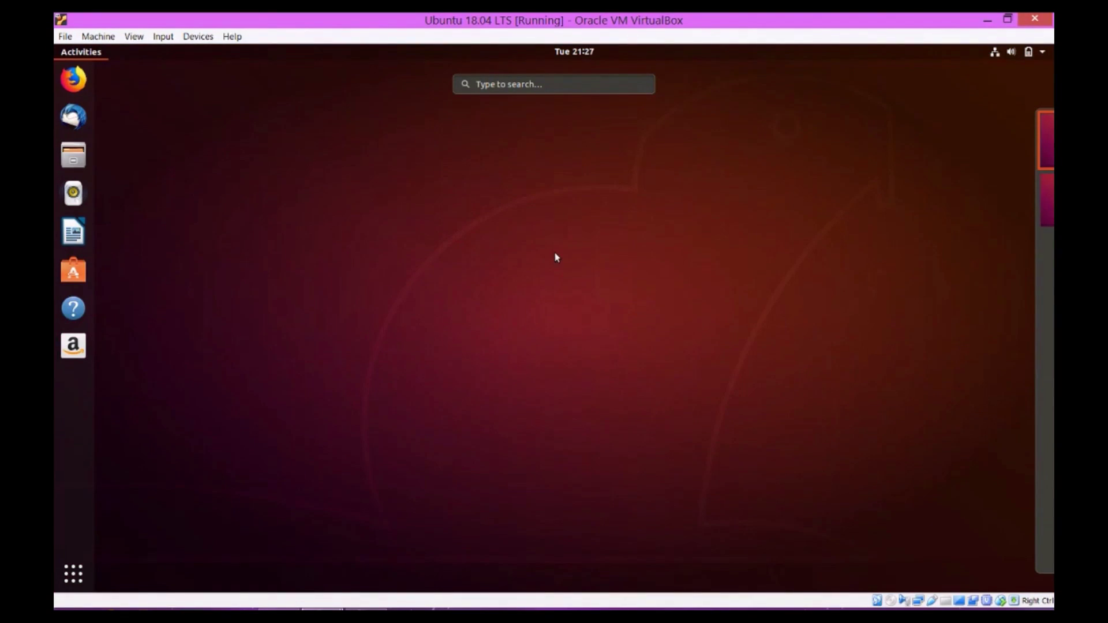
pyautogui.write('terminal')
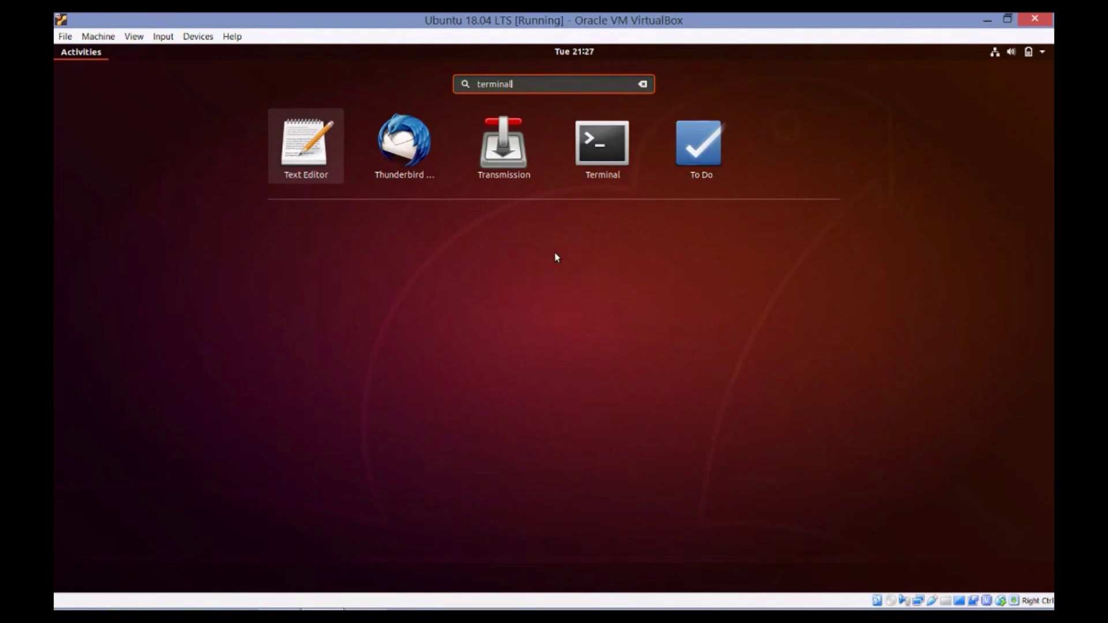
pyautogui.press('Return')
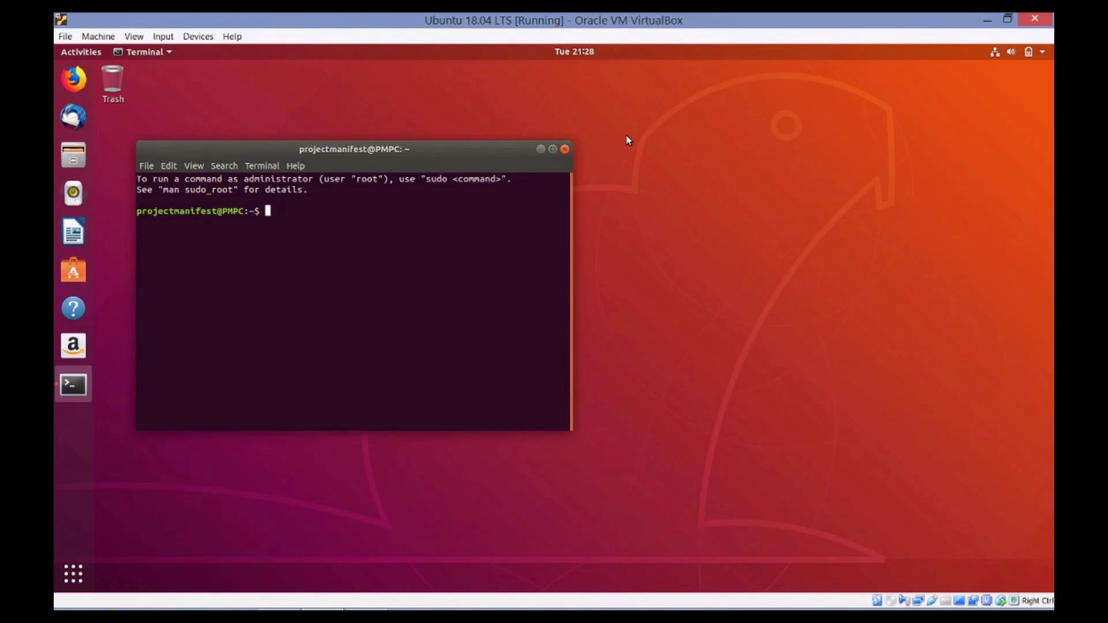
pyautogui.write('sudo ap')
# - Run add-apt-repository for universe and ppa:mkusb/ppa, then apt update, with the sudo password
pyautogui.press('BackSpace')
pyautogui.write('dd-apt-repository')
pyautogui.write(' u')
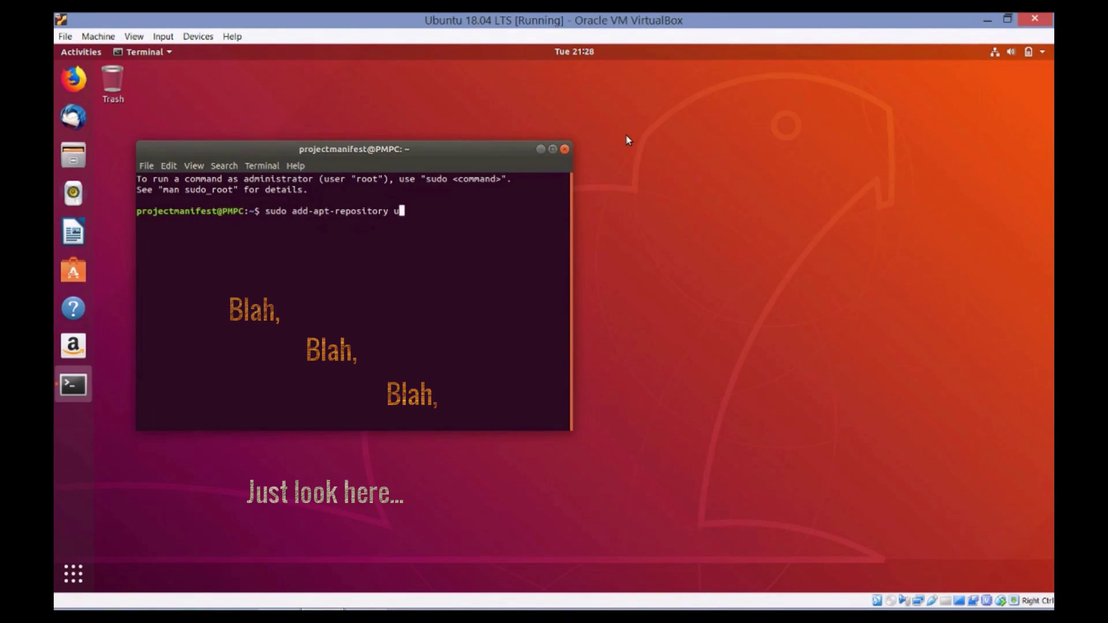
pyautogui.write('niv')
pyautogui.write('erse')
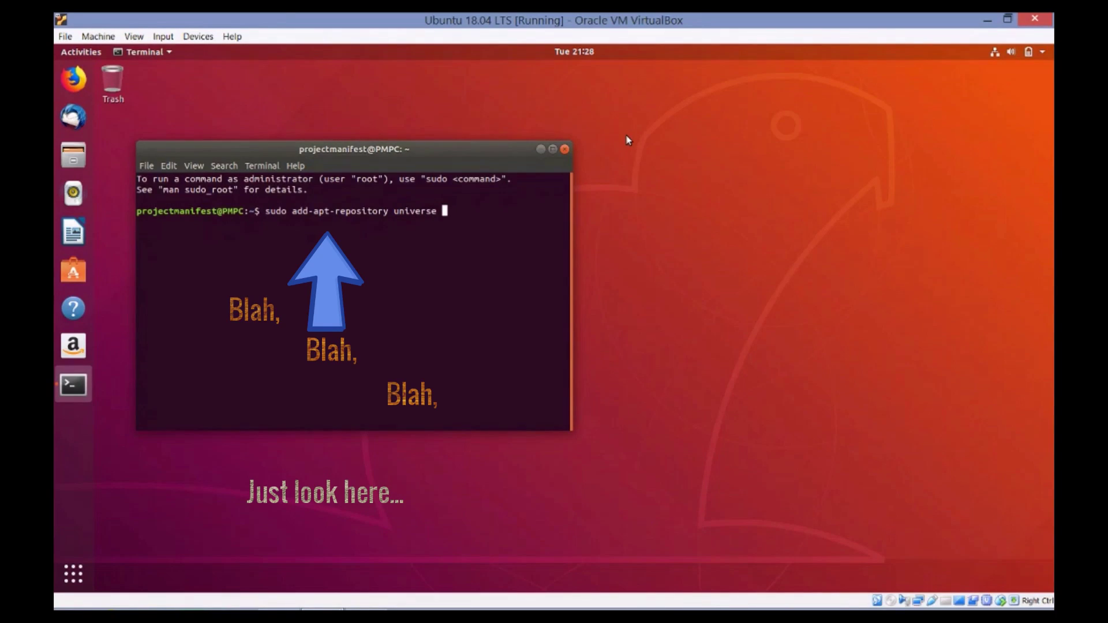
pyautogui.write(' &&')
pyautogui.write('sudo ')
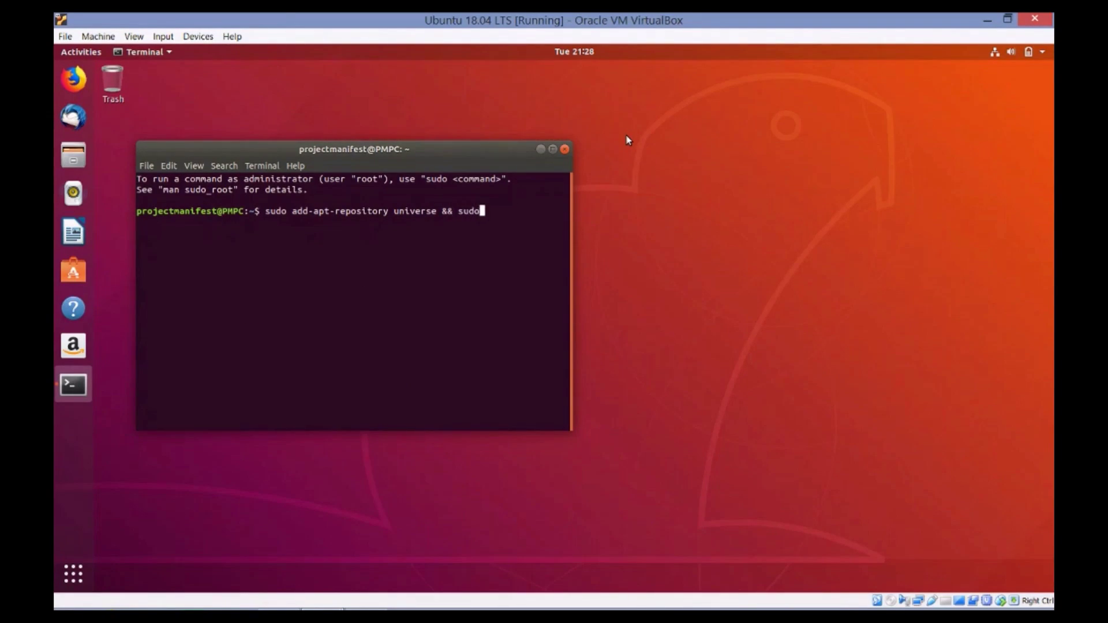
pyautogui.write(' add-')
pyautogui.write('apt-repository ')
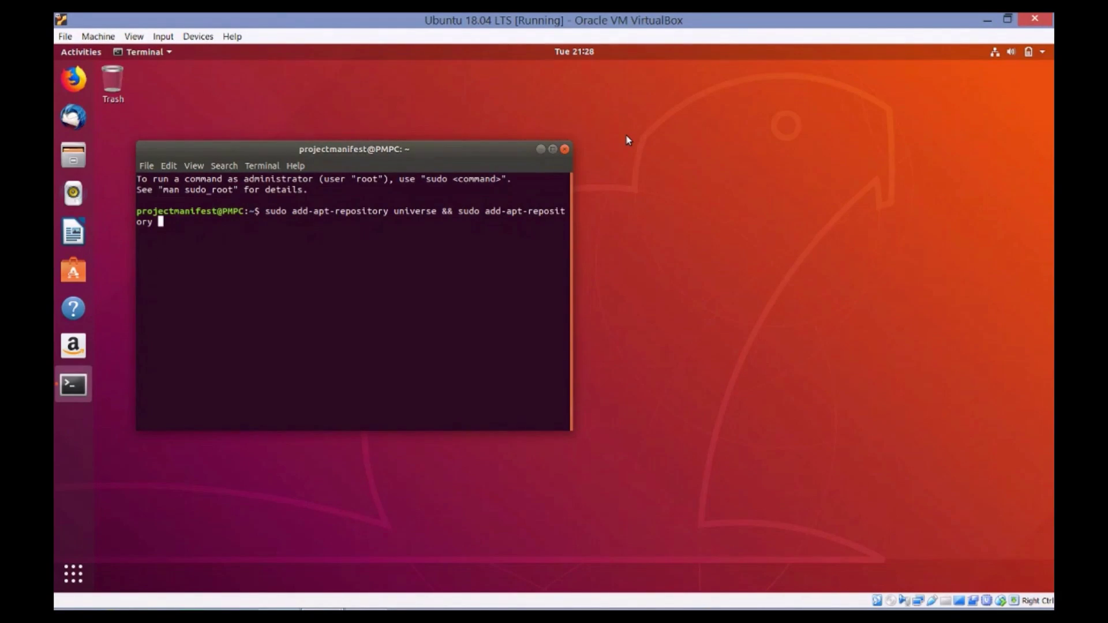
pyautogui.write(' ppa:mkusb/ppa && ')
pyautogui.write('sudo apt update')
pyautogui.press('Return')
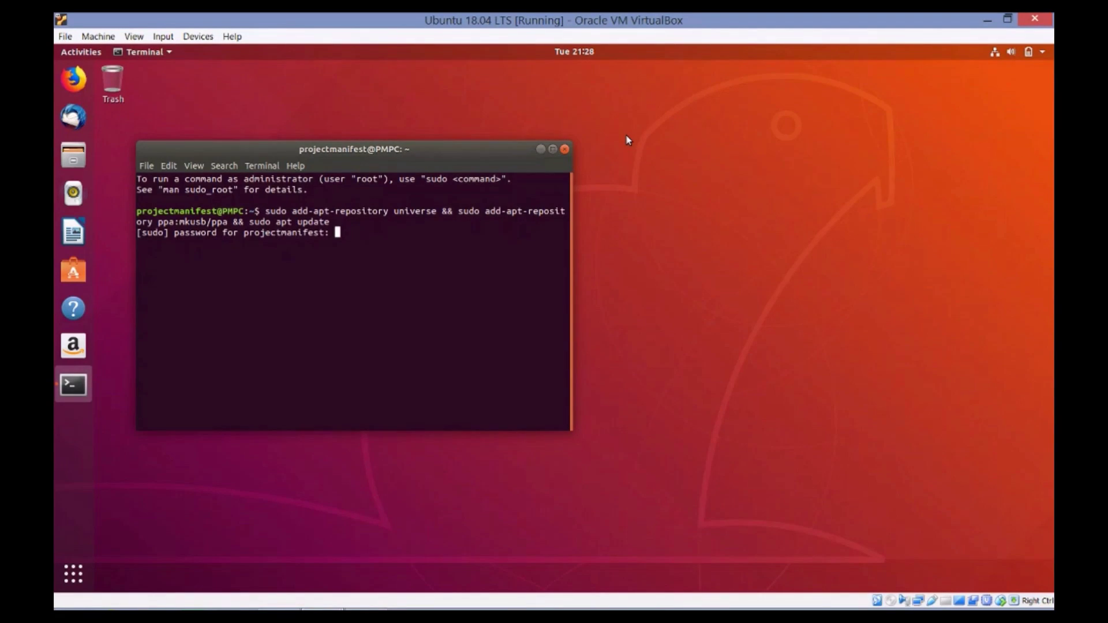
pyautogui.press('Return')
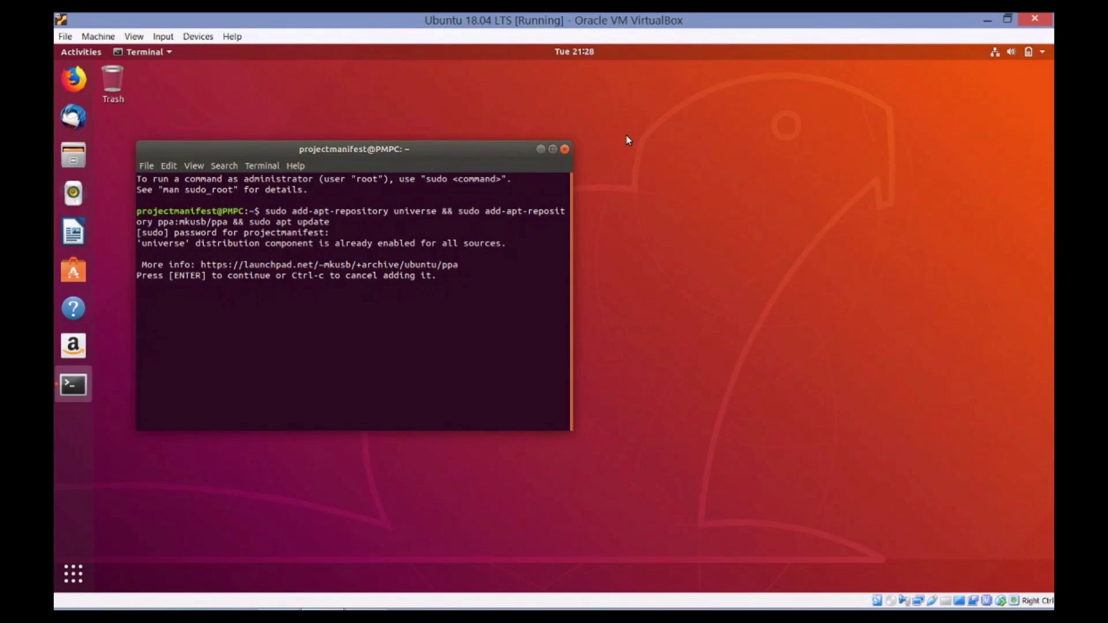
pyautogui.press('Return')
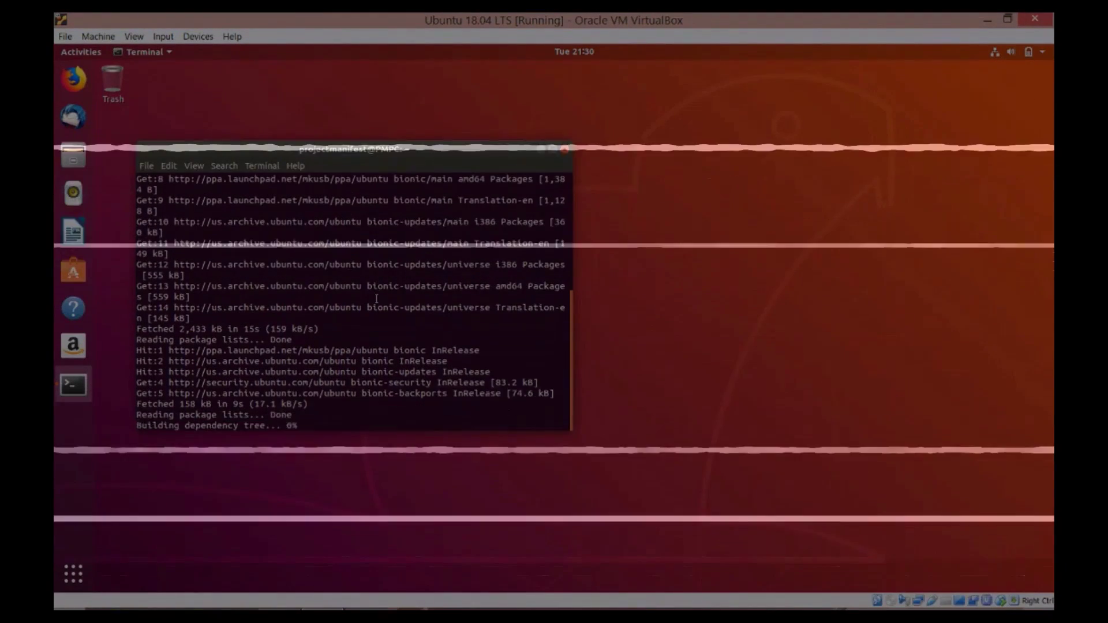
pyautogui.write('sudo aptinstall mkusb')
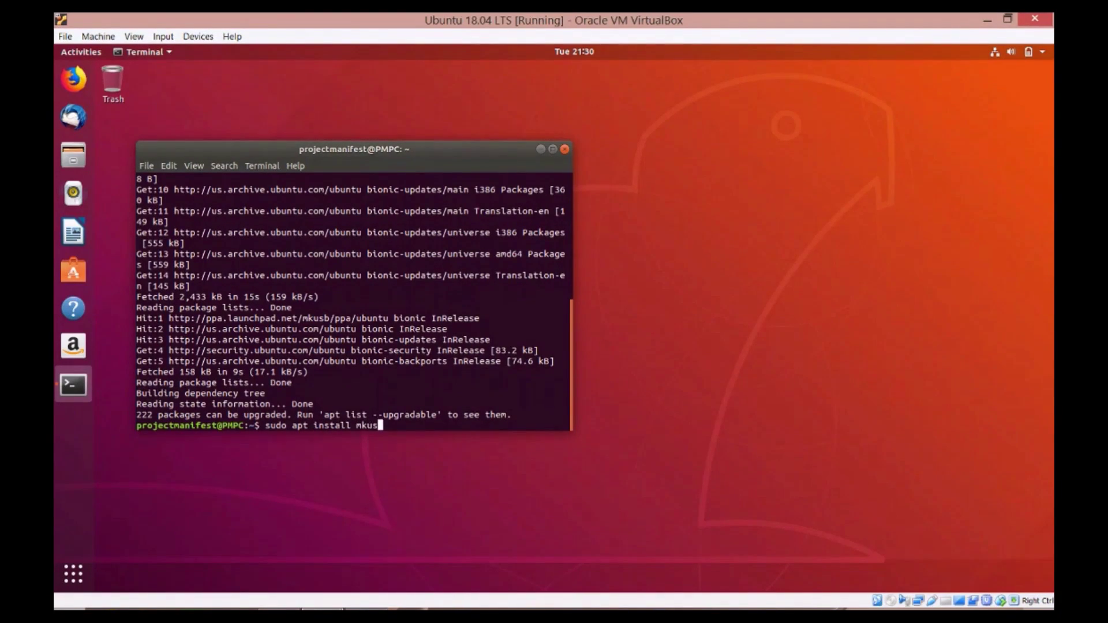
# - Run sudo apt install mkusb and answer y to install its dependencies
pyautogui.press('Return')
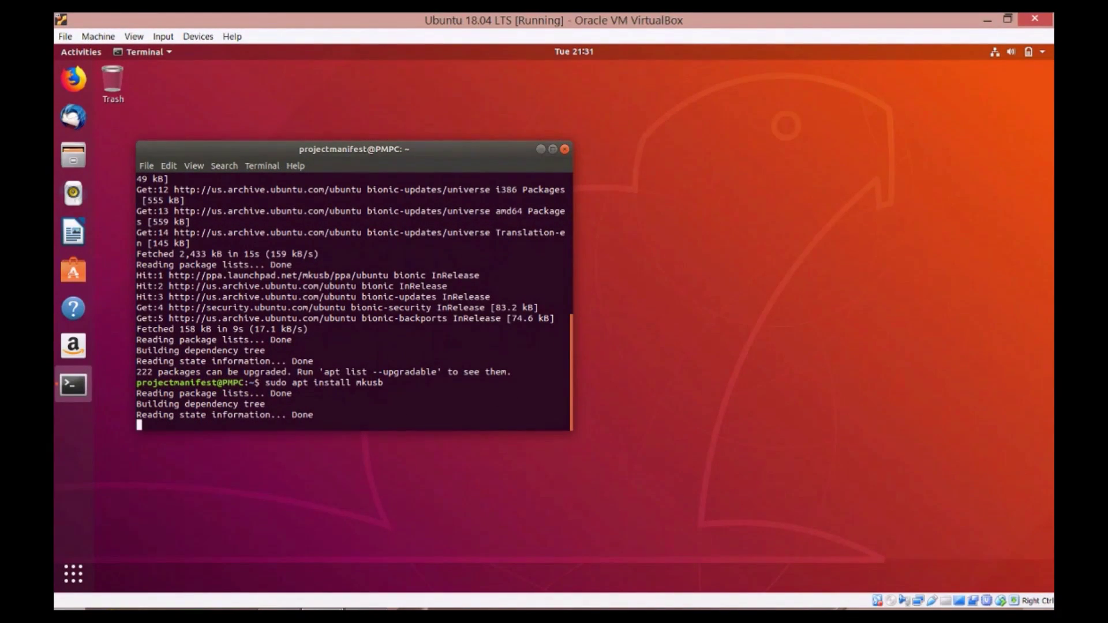
pyautogui.write('y')
pyautogui.press('Return')
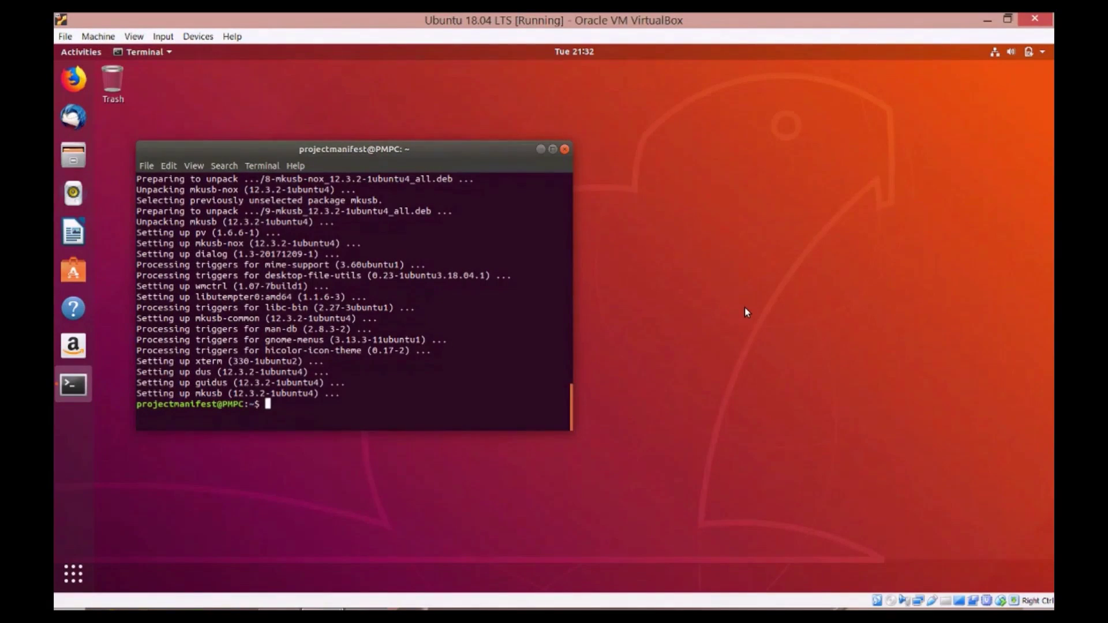
# - Tick SanDisk Cruzer Glide [0100] in the status-bar USB device menu
pyautogui.rightClick(934, 602)
pyautogui.click(865, 447)
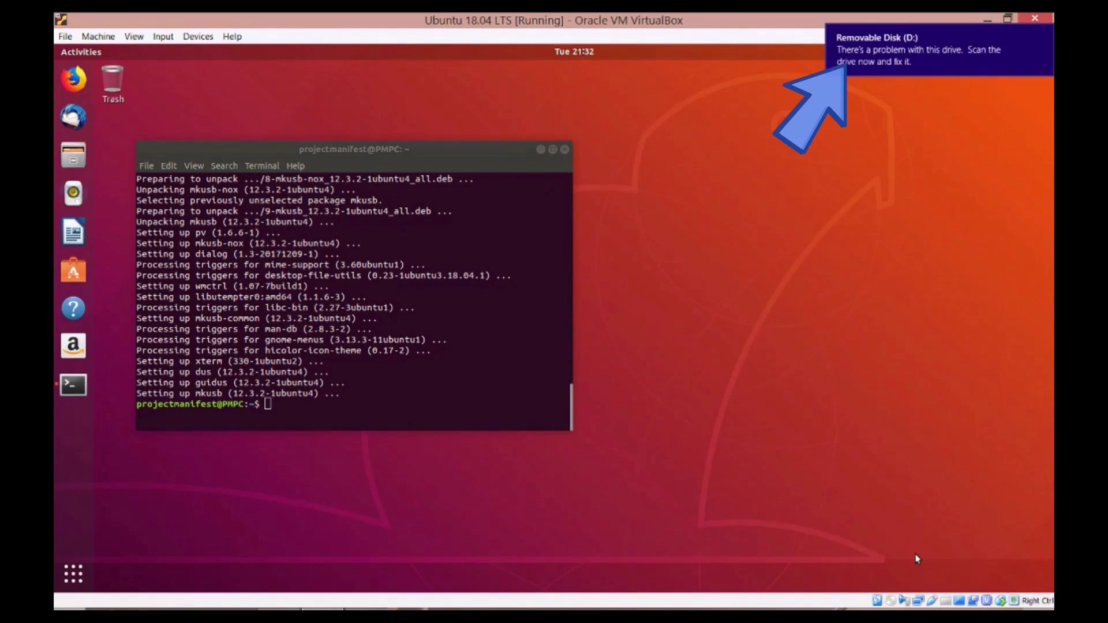
pyautogui.click(934, 600)
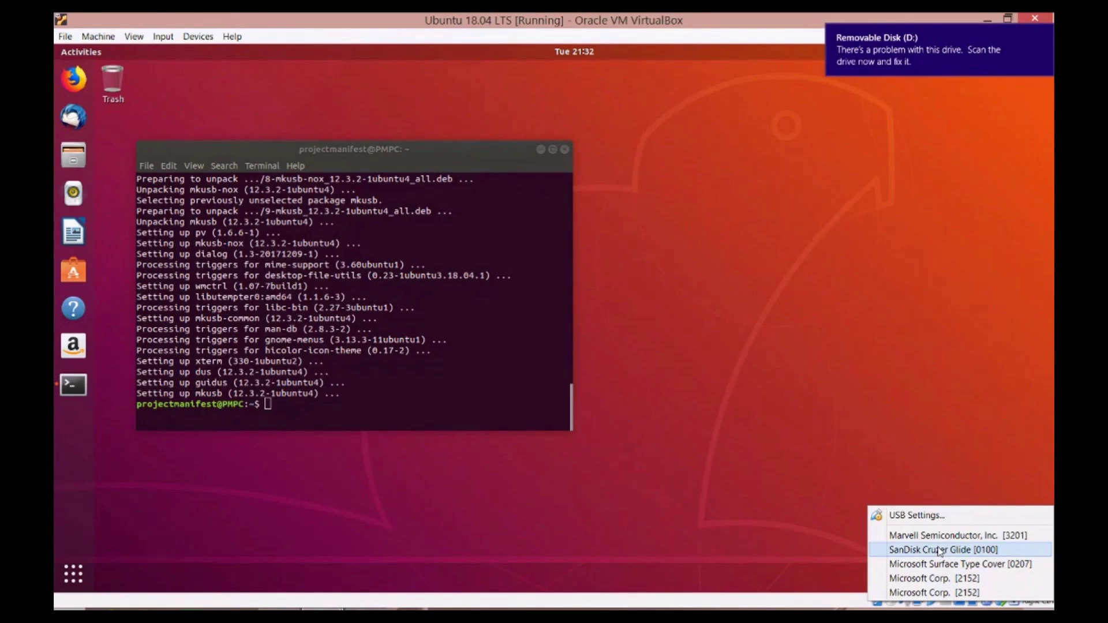
pyautogui.click(940, 552)
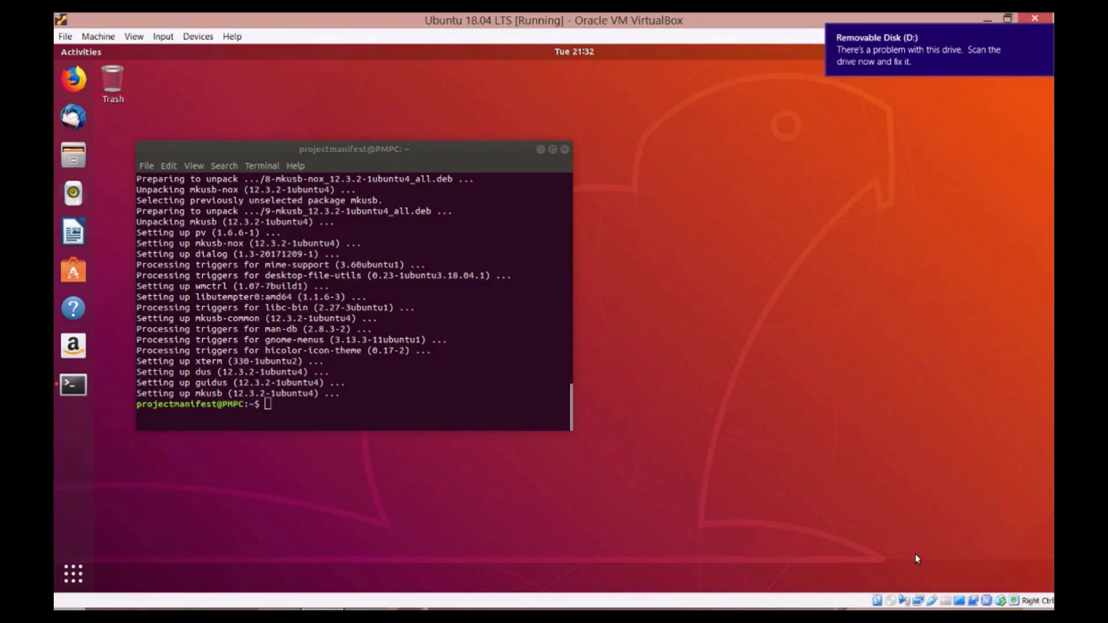
pyautogui.rightClick(933, 601)
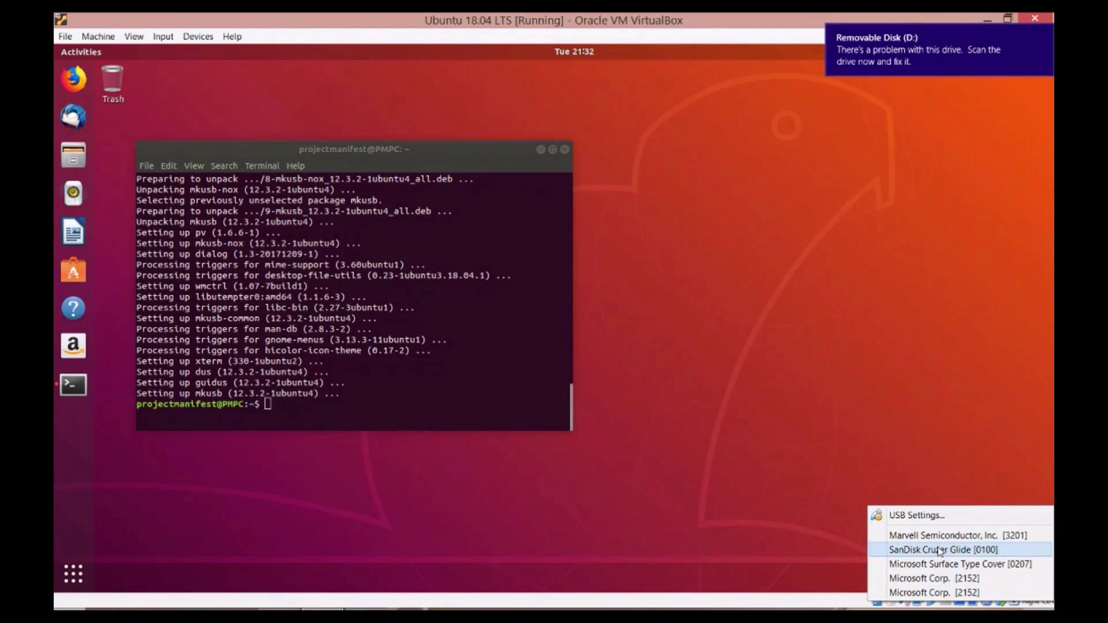
pyautogui.click(939, 551)
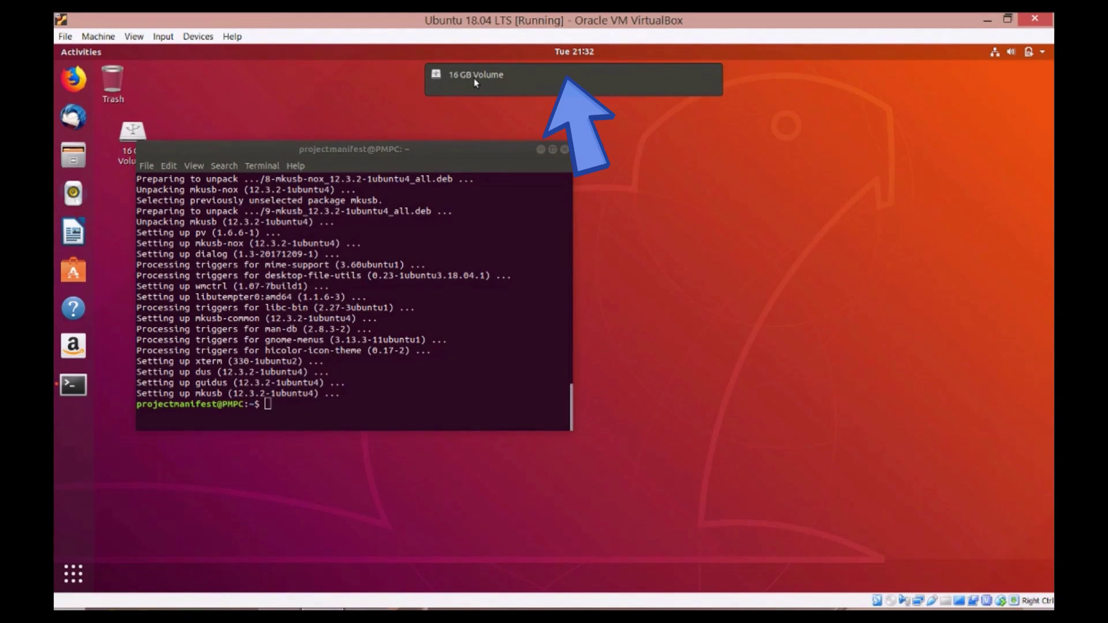
# - Open the 16 GB Volume in Files from its mount notification
pyautogui.click(474, 78)
pyautogui.moveTo(573, 80)
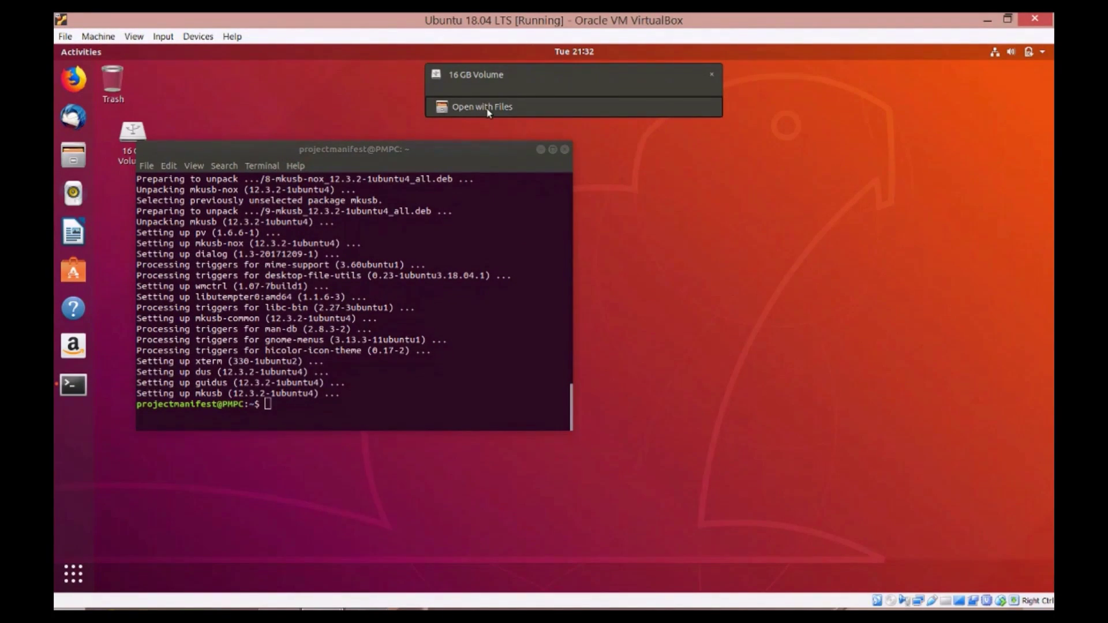
pyautogui.click(487, 112)
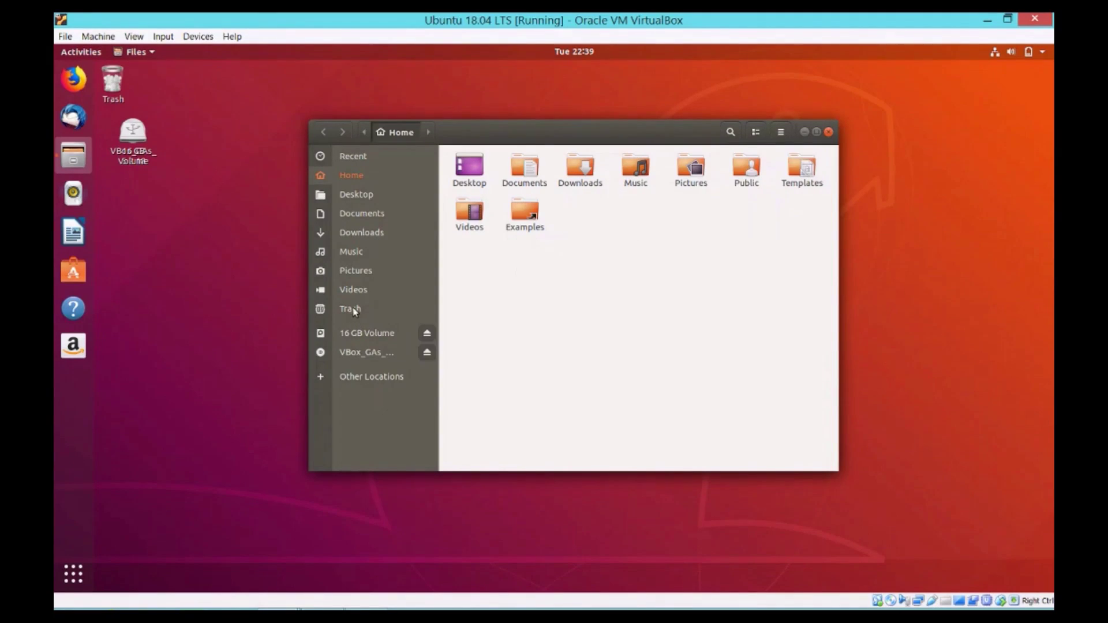
# - Drag ubuntu-18.04.1-desktop-amd64 (1).iso from the 16 GB Volume onto the desktop
pyautogui.click(362, 334)
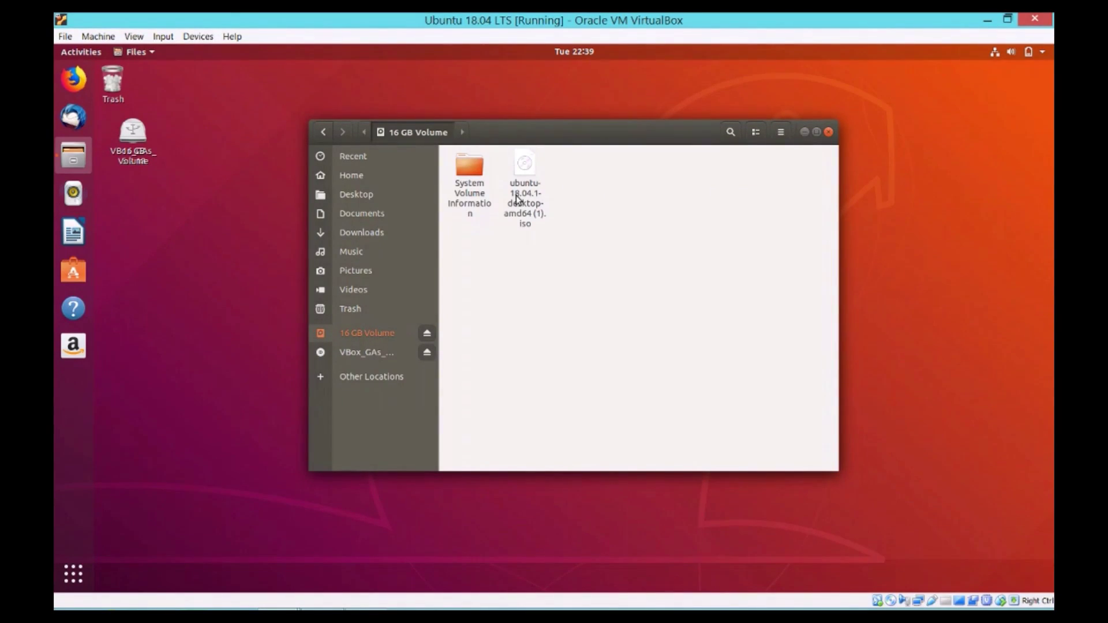
pyautogui.click(528, 172)
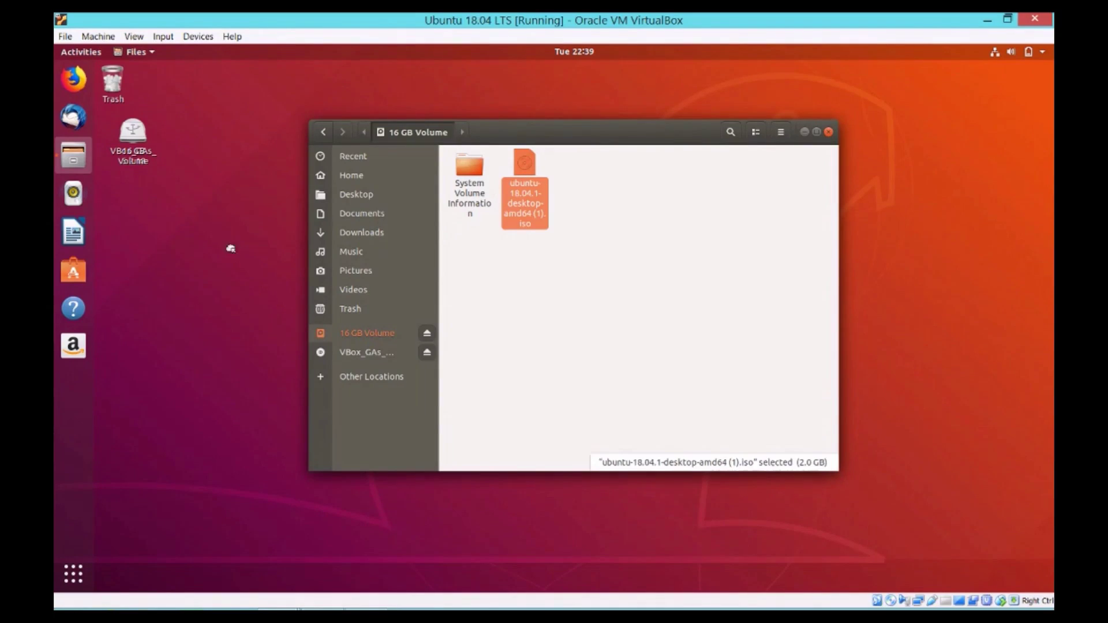
pyautogui.moveTo(222, 249); pyautogui.dragTo(151, 254)
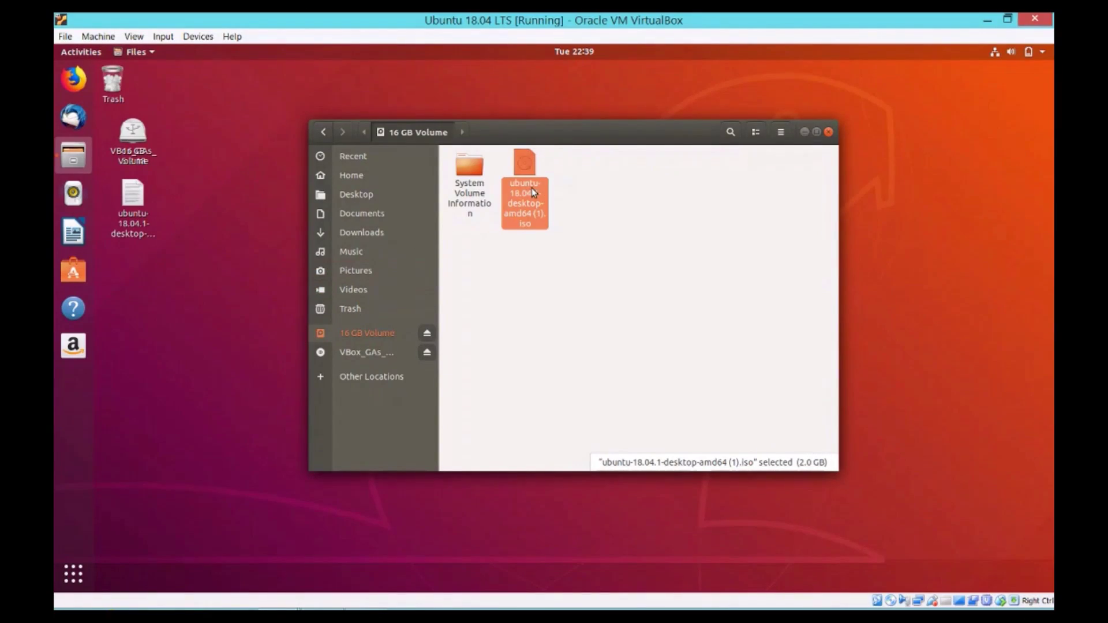
pyautogui.rightClick(527, 177)
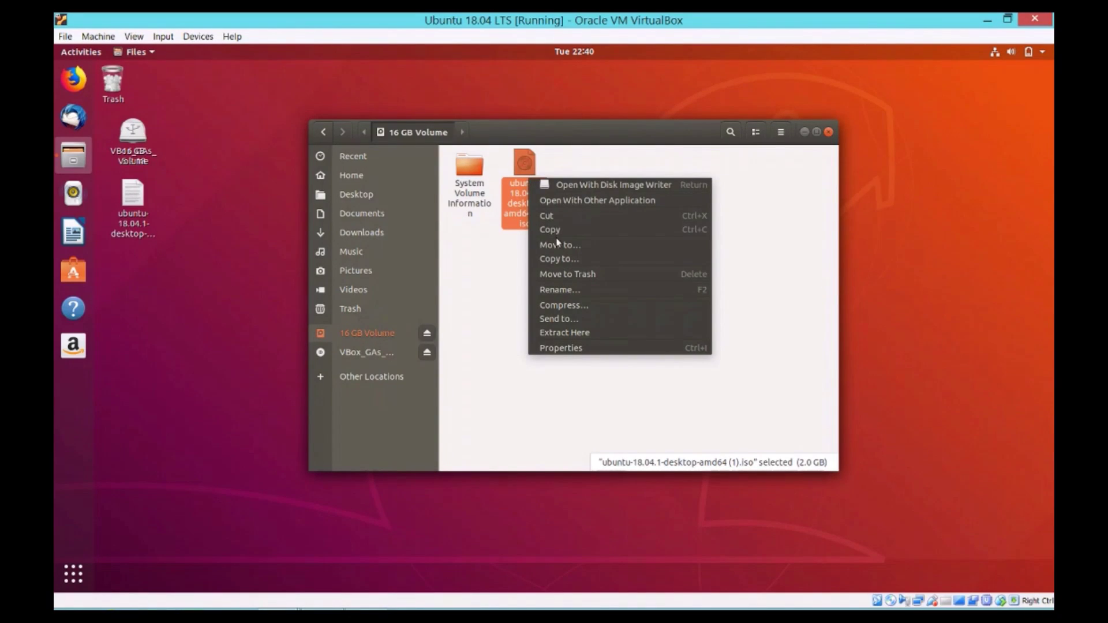
pyautogui.click(559, 260)
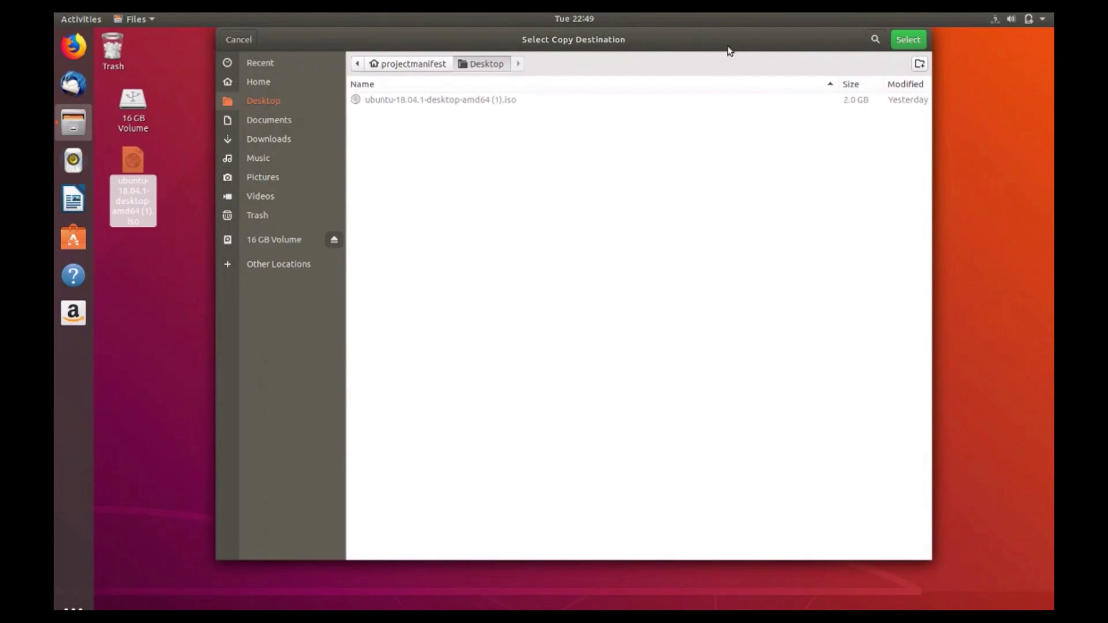
pyautogui.click(237, 40)
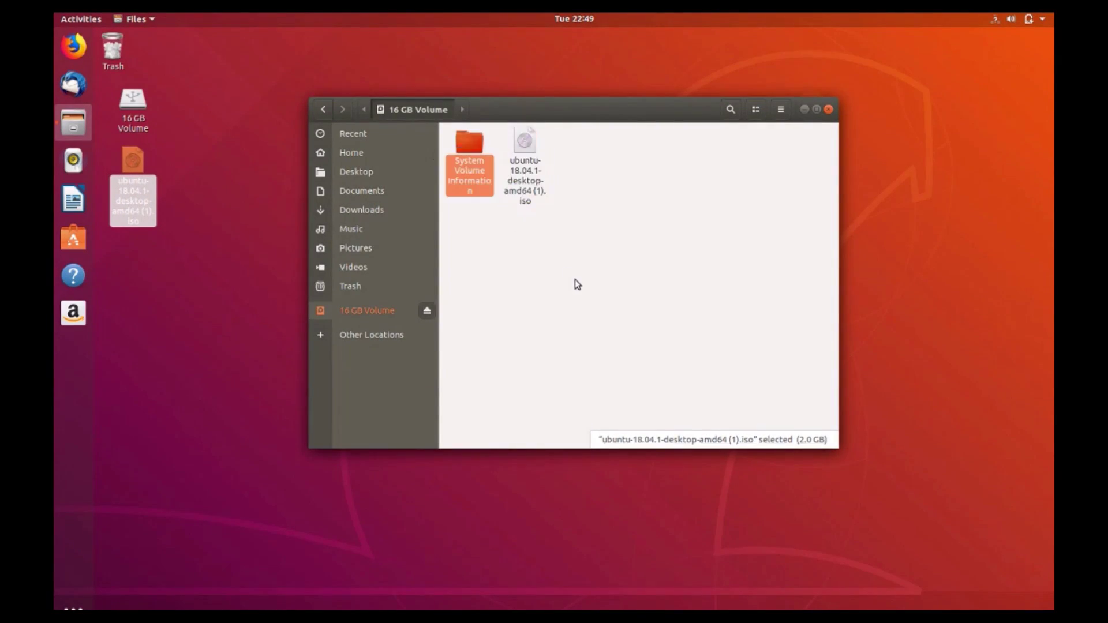